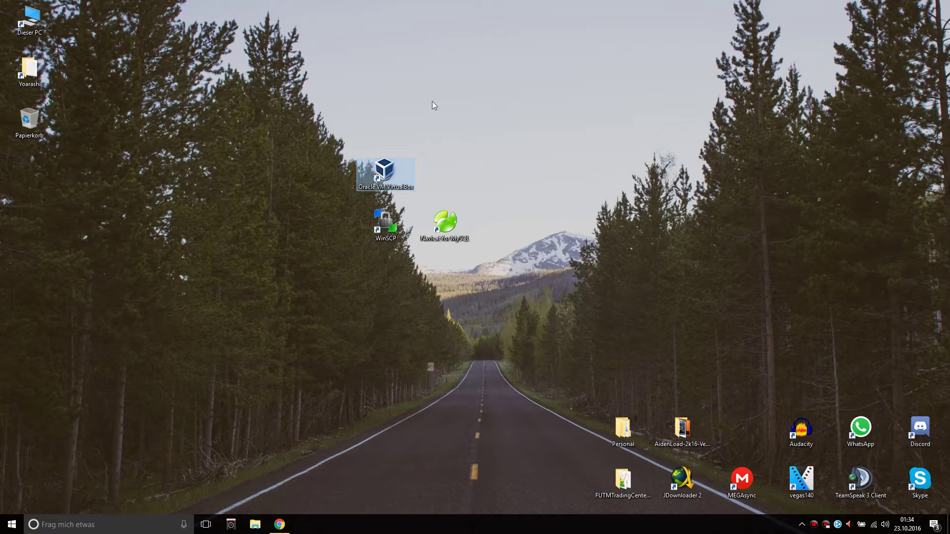
Select the Navicat and WinSCP desktop shortcuts, then check and close the LogMeIn Hamachi window.
left_click(448, 230)
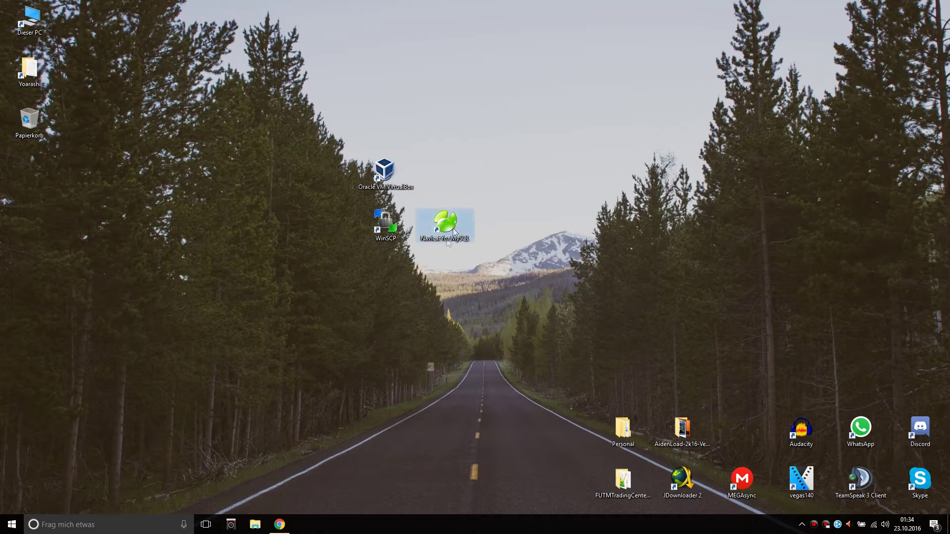
left_click(388, 228)
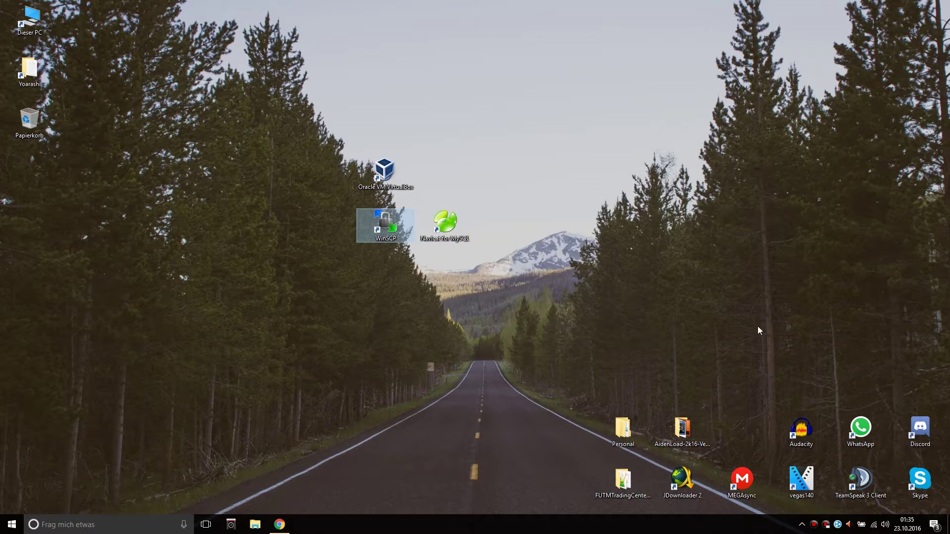
left_click(686, 182)
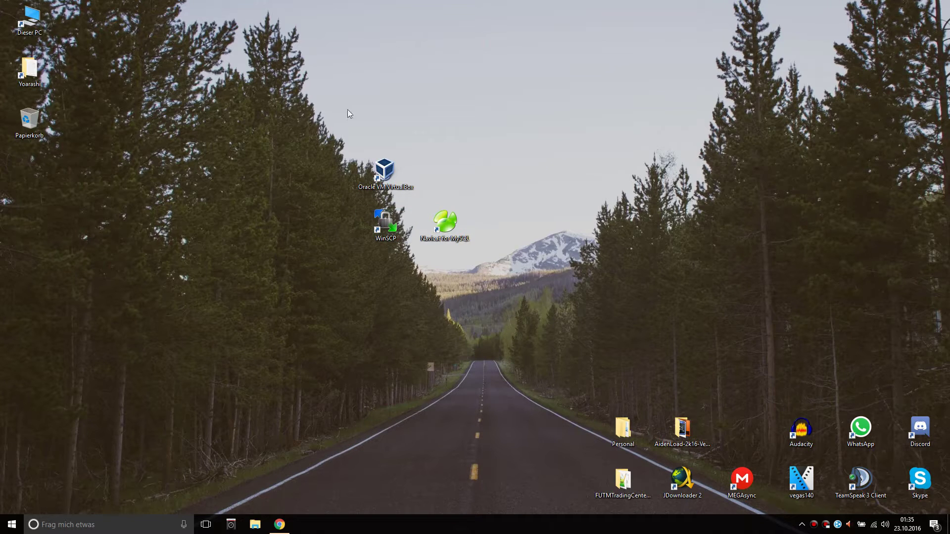
left_click(837, 524)
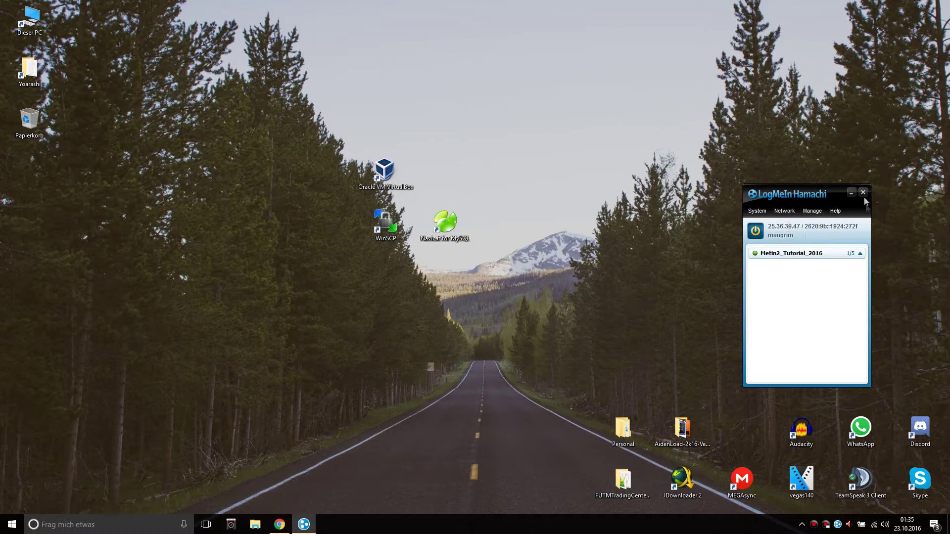
left_click(863, 193)
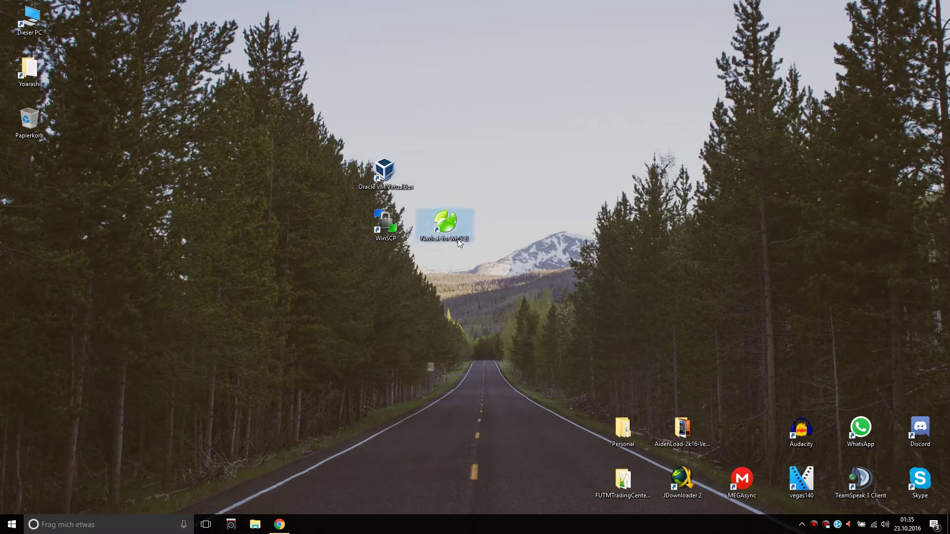
Select the VirtualBox, WinSCP and Navicat for MySQL shortcuts on the desktop.
left_click(377, 229)
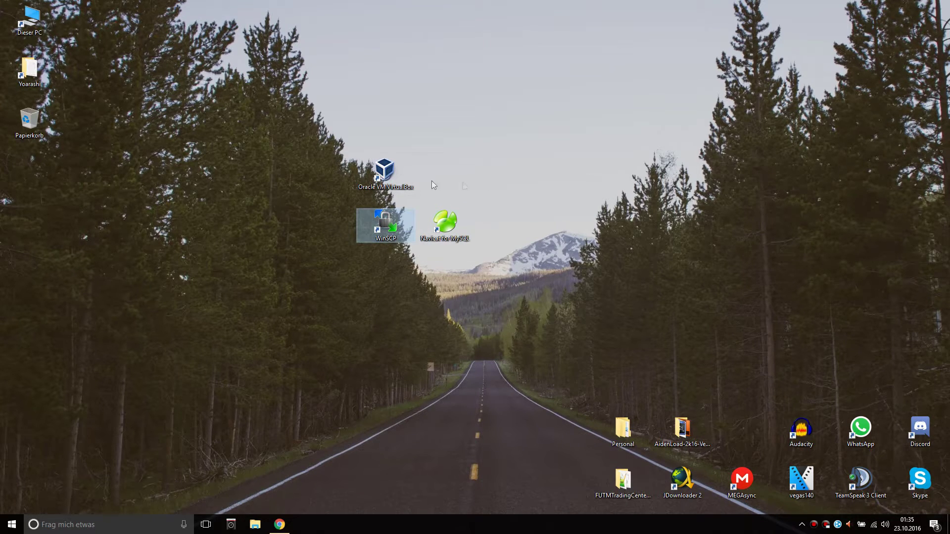
left_click(391, 175)
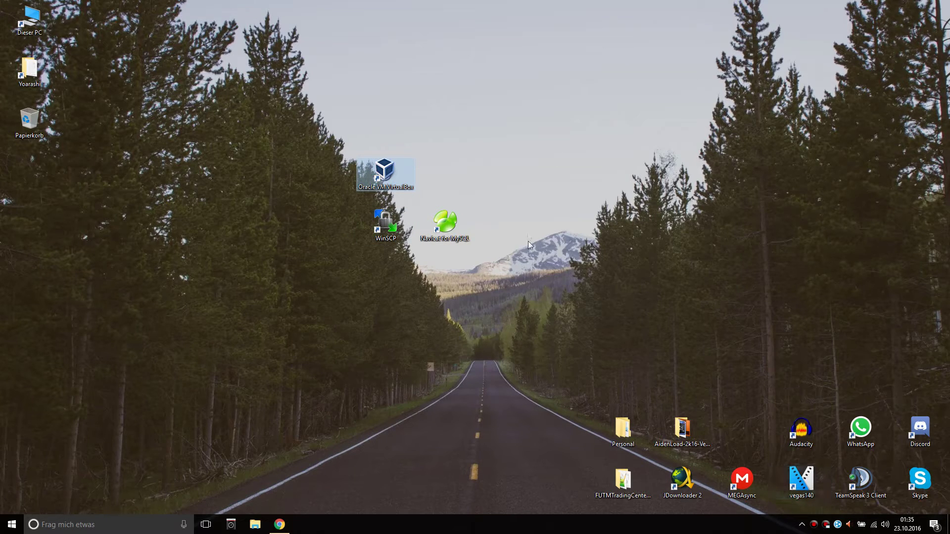
left_click(374, 225)
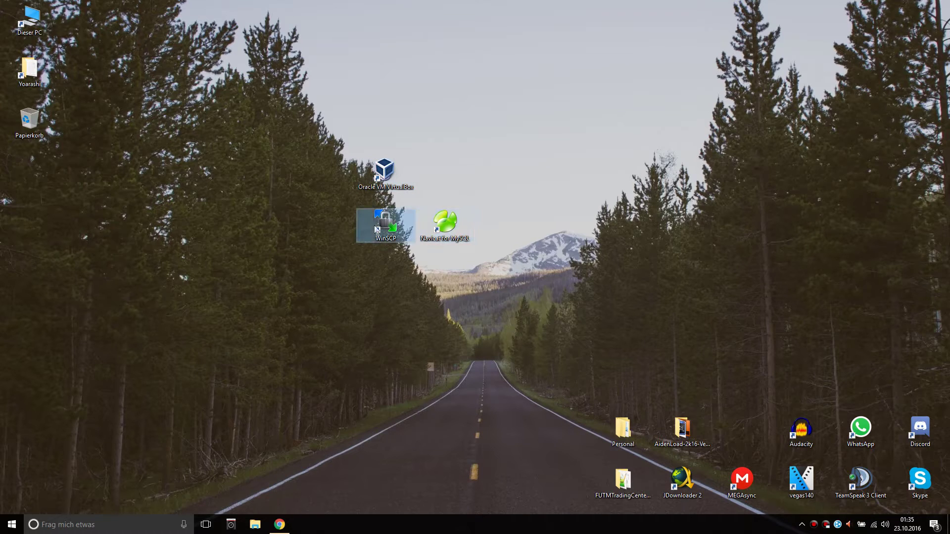
left_click(502, 288)
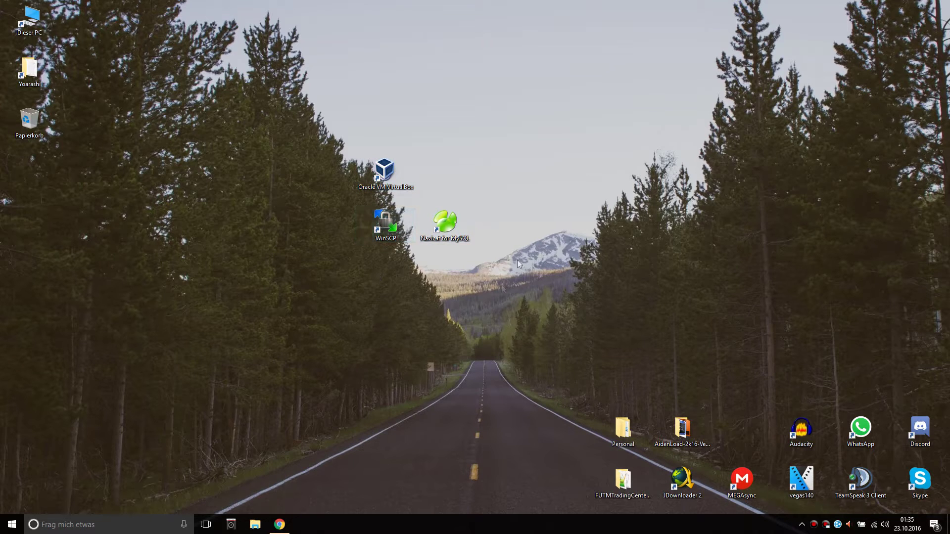
left_click_drag(487, 295, 464, 206)
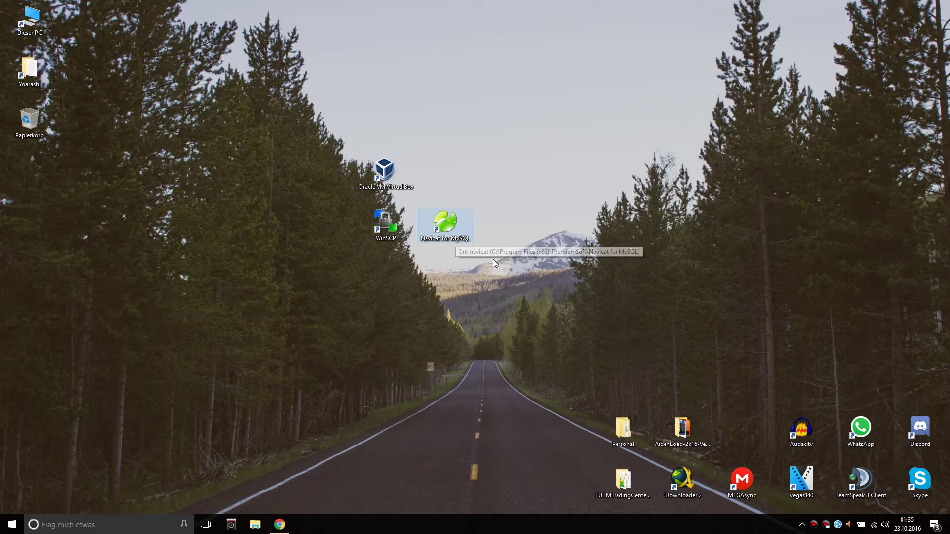
left_click_drag(602, 180, 583, 123)
left_click_drag(478, 153, 743, 300)
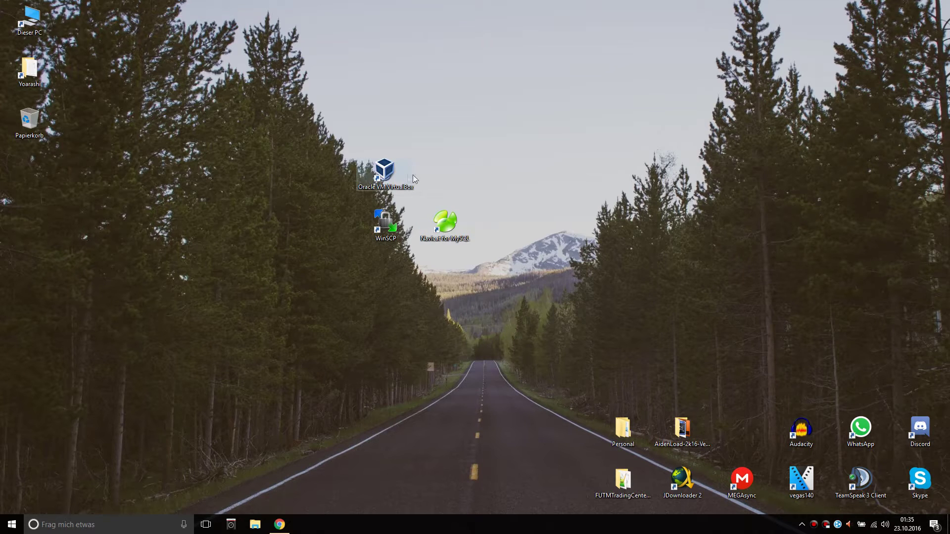
Launch VirtualBox and start Tutorial_Metin2_Yoarshi, dismissing the update and auto-capture notices.
double_click(393, 175)
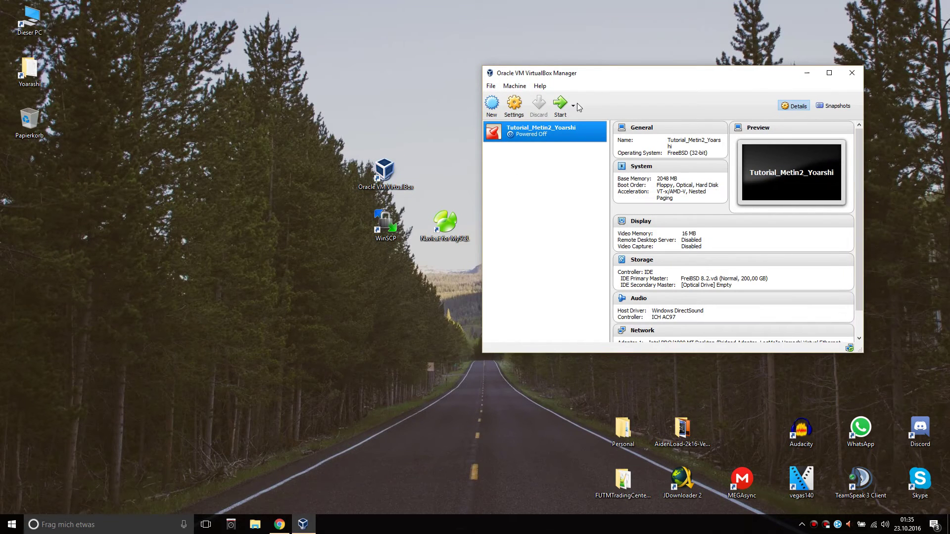
left_click(560, 104)
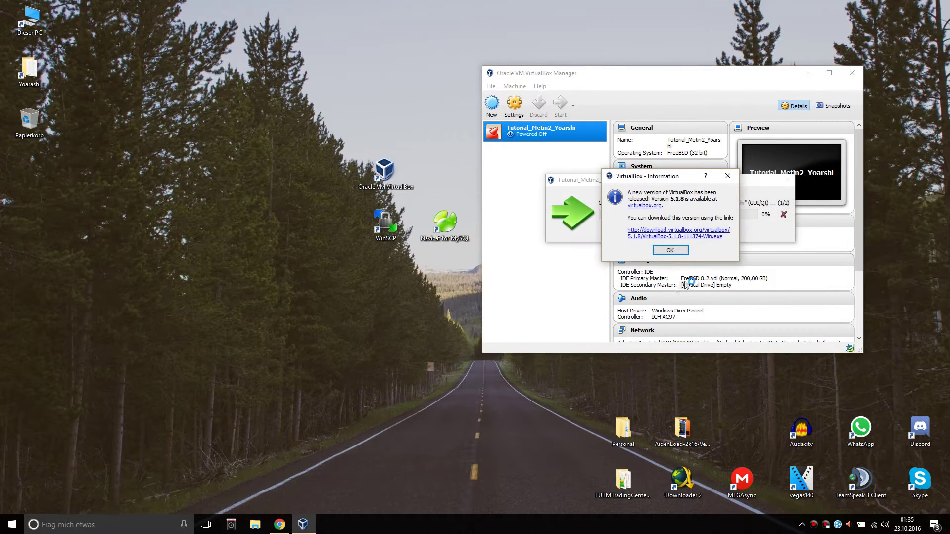
left_click(670, 251)
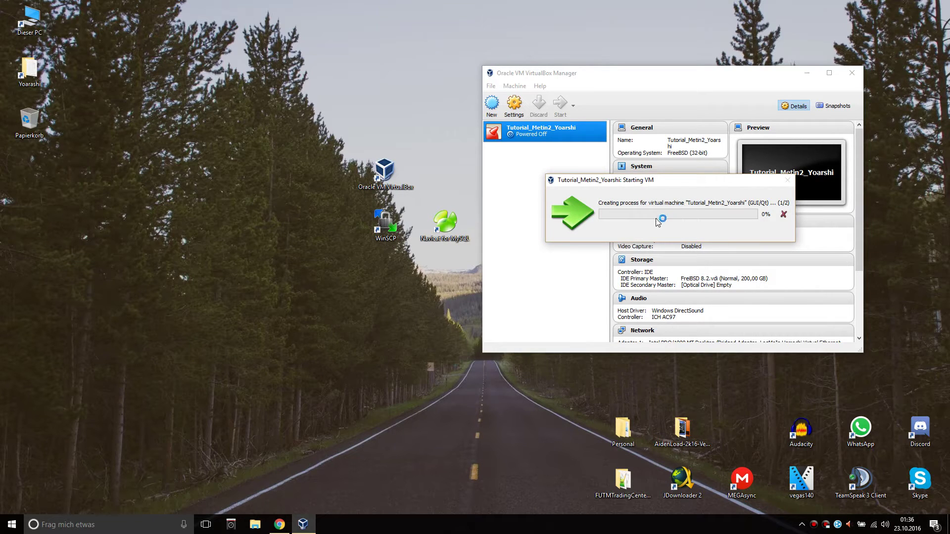
left_click_drag(708, 181, 726, 165)
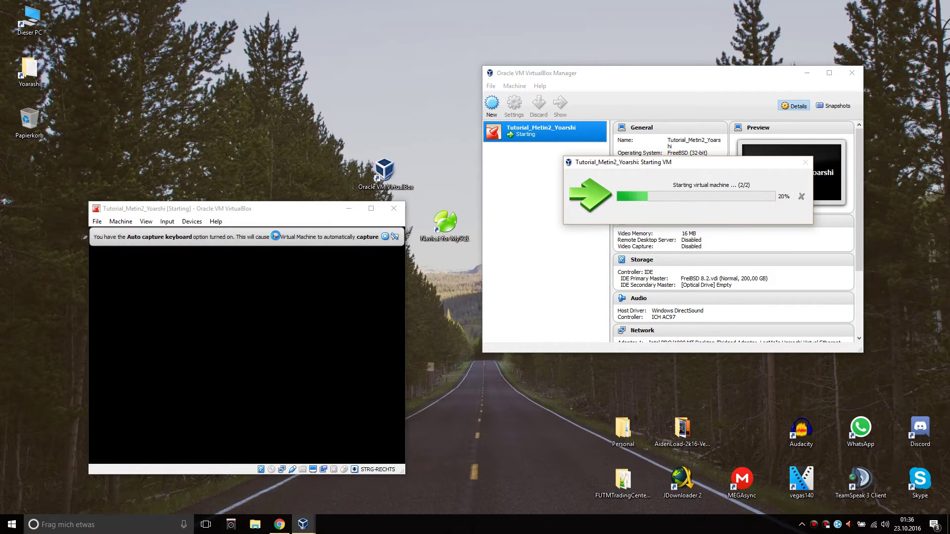
left_click(395, 237)
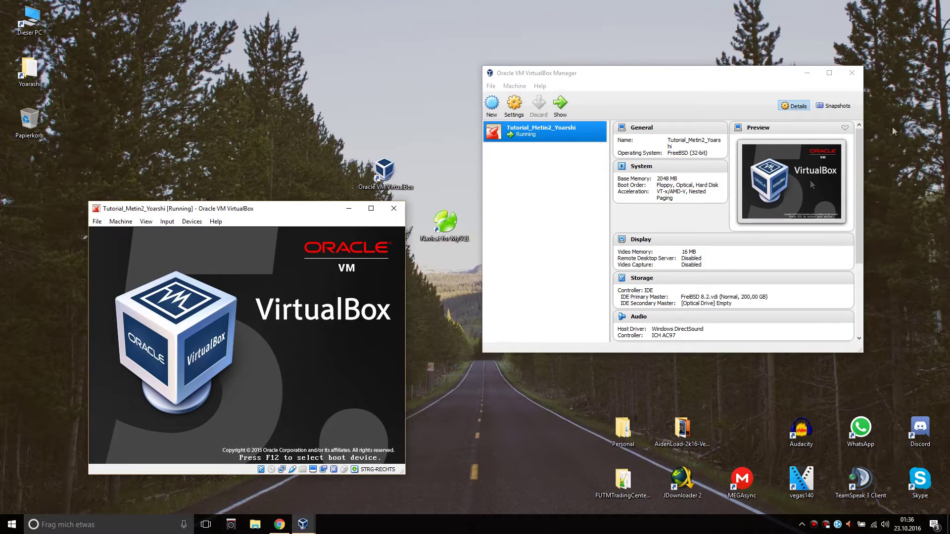
Minimize the VirtualBox Manager, park the booting VM window at the upper right, and dismiss its mouse notice.
left_click(807, 73)
left_click_drag(272, 215, 678, 72)
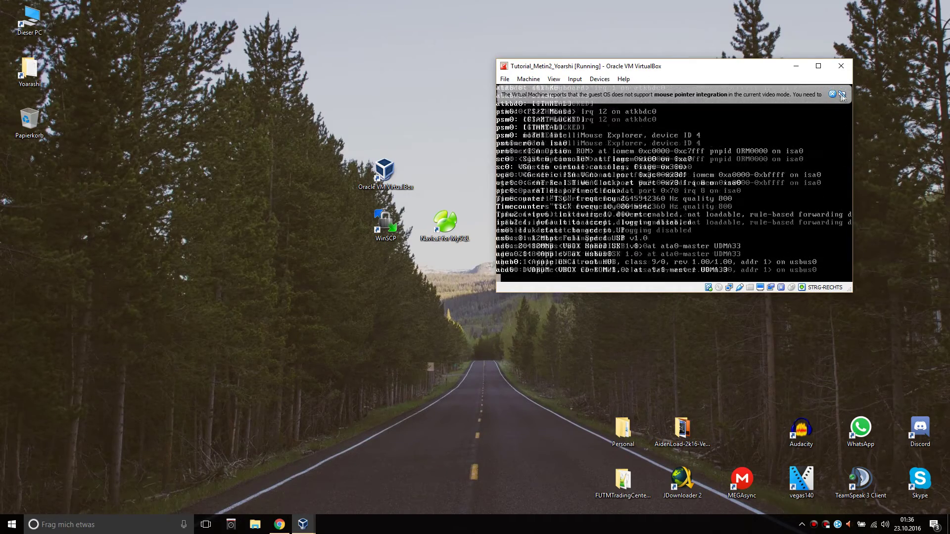
left_click(842, 94)
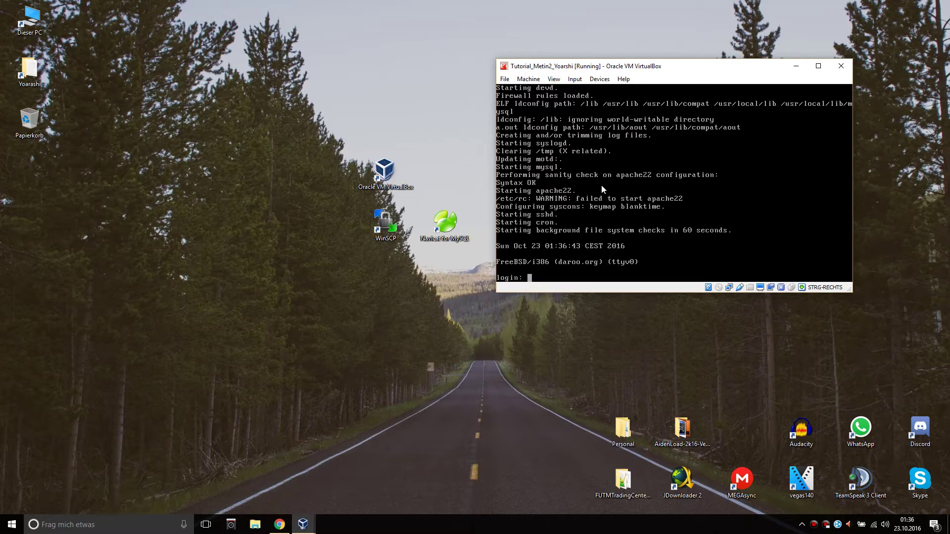
Log into the FreeBSD VM as root with its password and run clear on the console.
type("root")
key("Return")
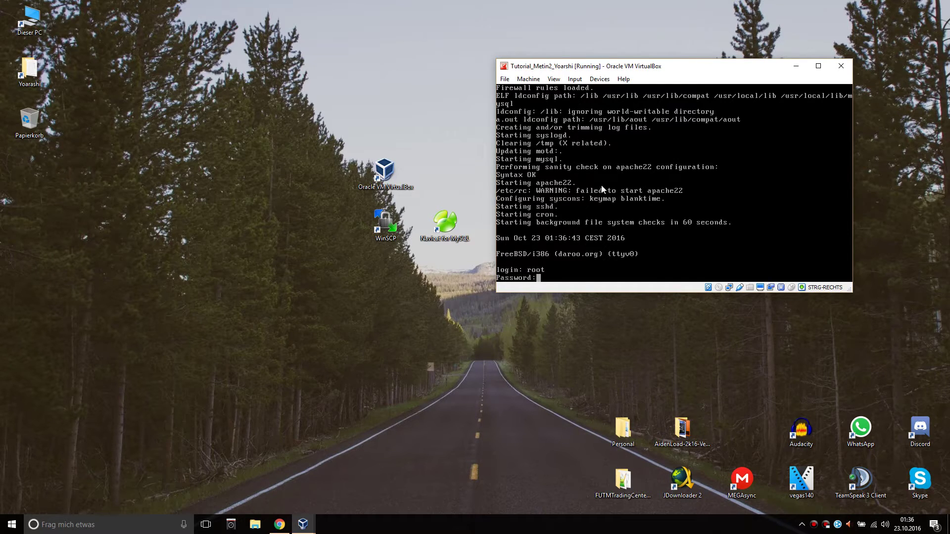
key("Return")
type("clear")
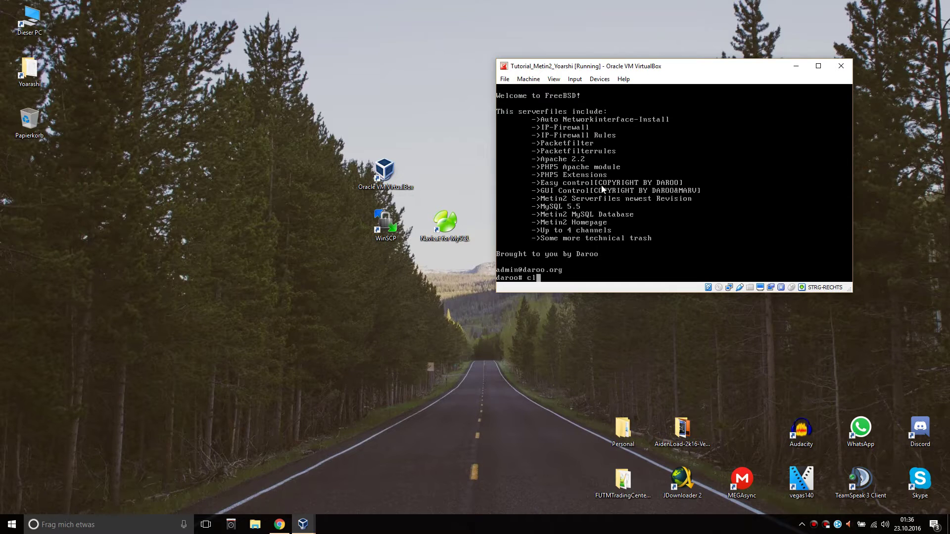
key("Return")
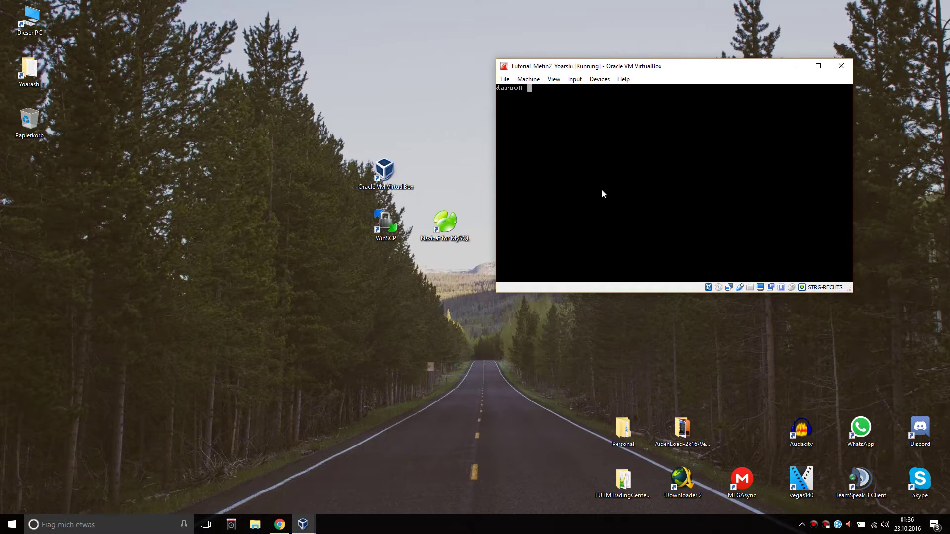
Arrange the VM window in the upper right of the screen.
left_click_drag(705, 69, 760, 75)
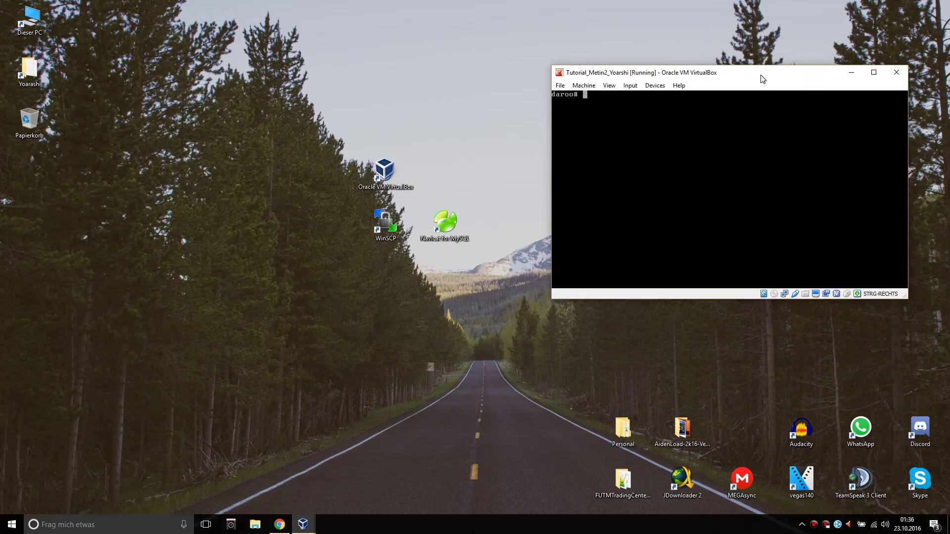
left_click_drag(753, 19, 338, 25)
left_click_drag(203, 9, 345, 149)
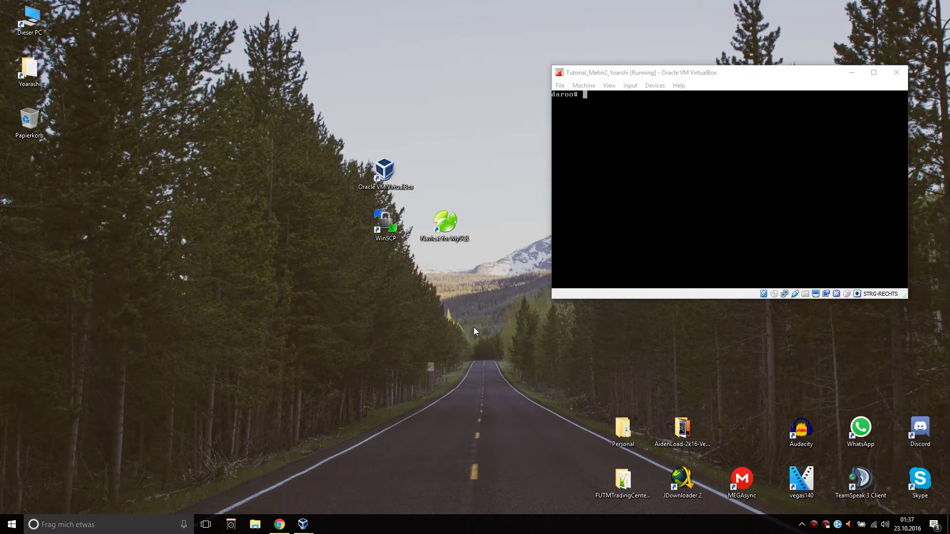
left_click_drag(413, 335, 565, 421)
left_click_drag(428, 307, 530, 385)
left_click_drag(666, 330, 595, 341)
Launch Navicat and start a new MySQL connection named Tutorial_Metin2_Yoarashi on localhost port 3306.
double_click(454, 221)
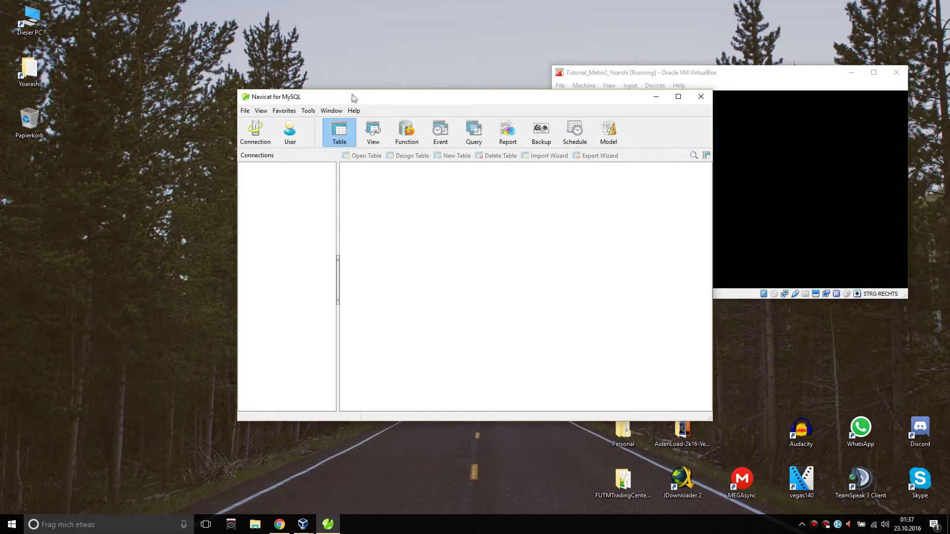
left_click_drag(375, 98, 211, 72)
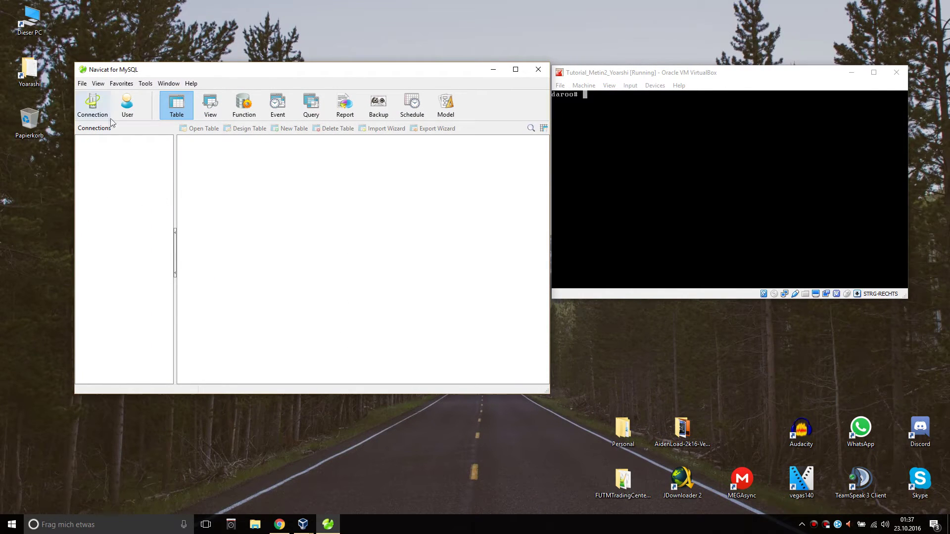
left_click(93, 103)
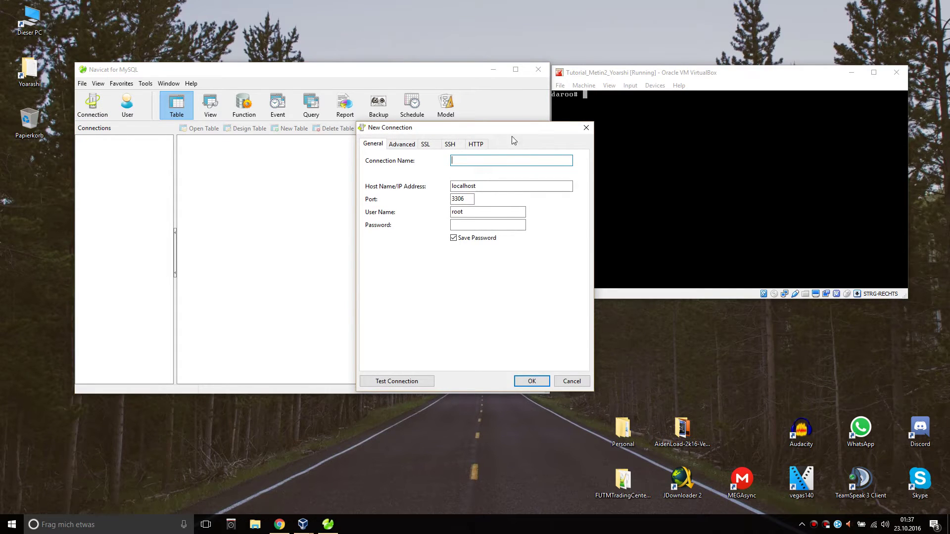
left_click_drag(513, 130, 450, 140)
type("S")
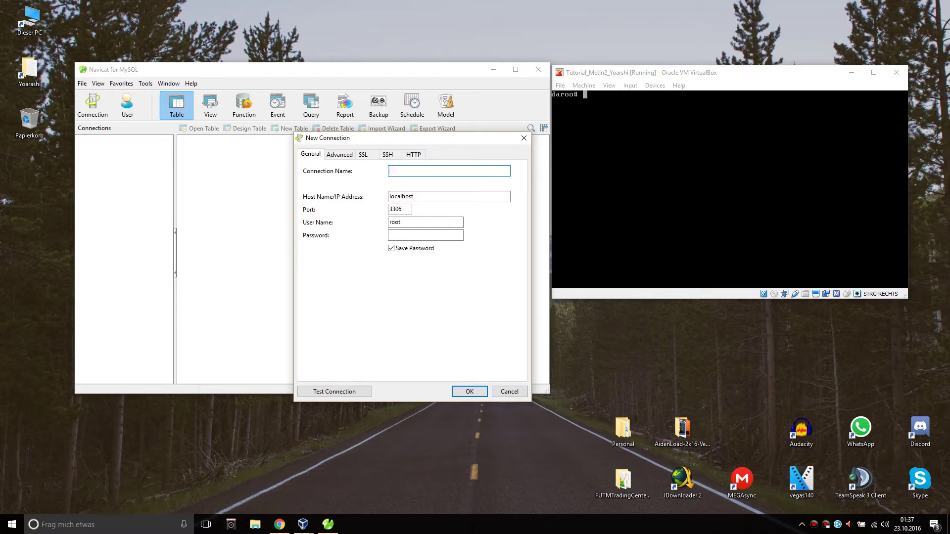
type("utorial_Metin2_Yoarashi")
left_click(613, 78)
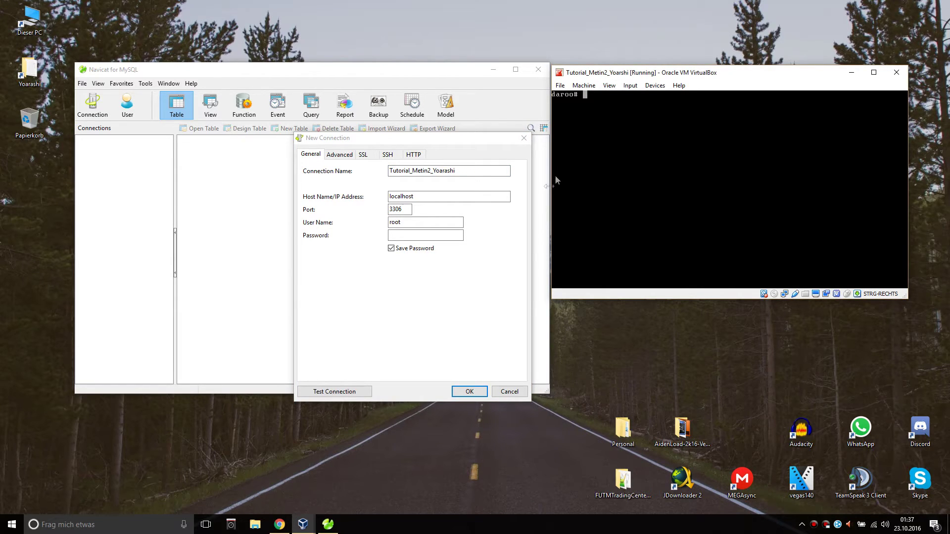
left_click(488, 183)
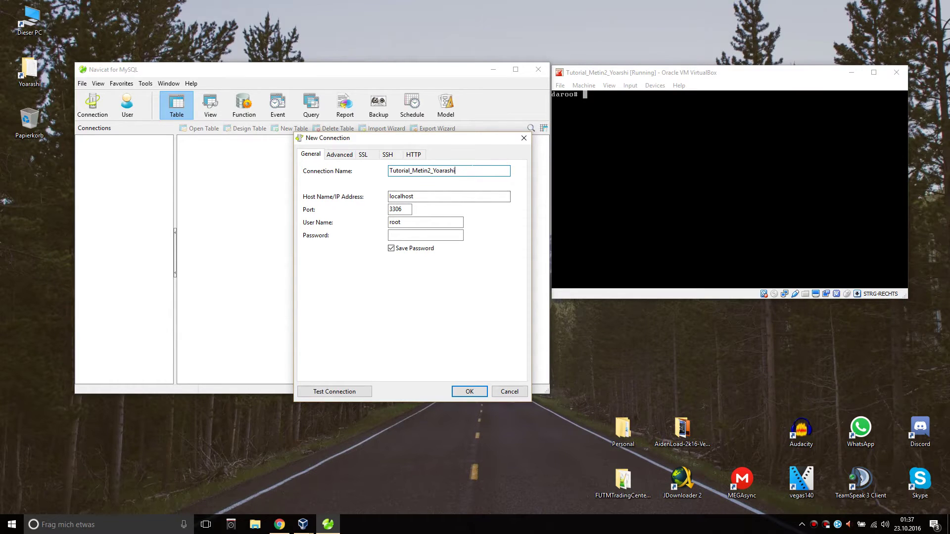
Copy the server's IPv4 address from the LogMeIn Hamachi window.
left_click(838, 525)
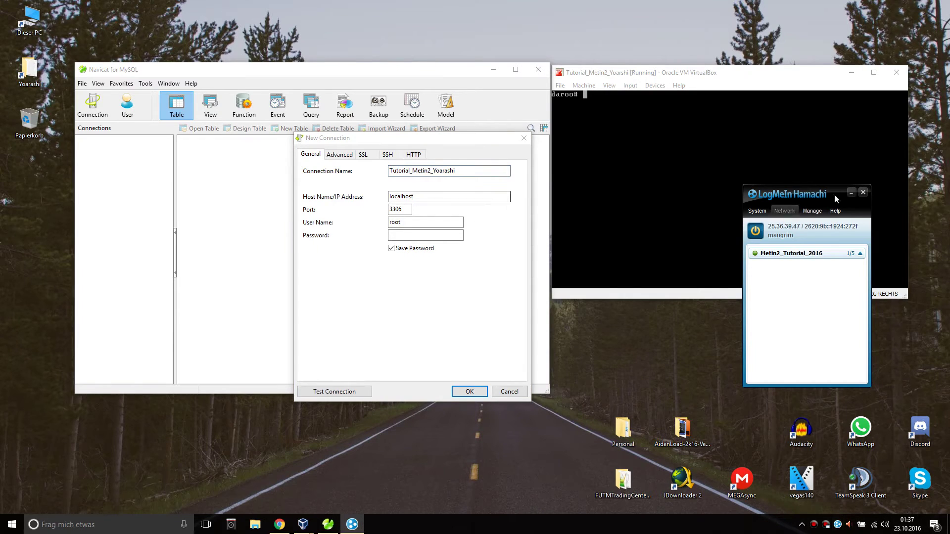
right_click(787, 230)
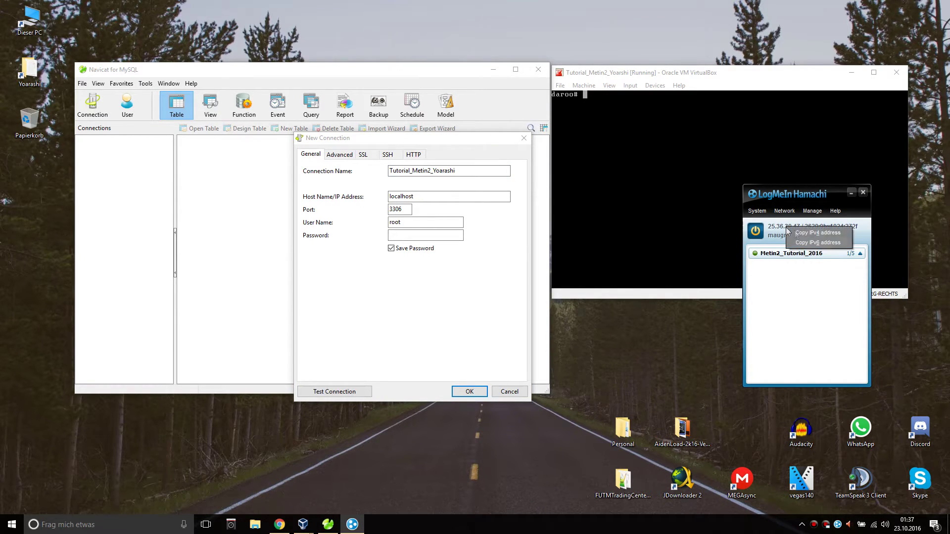
left_click(773, 227)
right_click(782, 227)
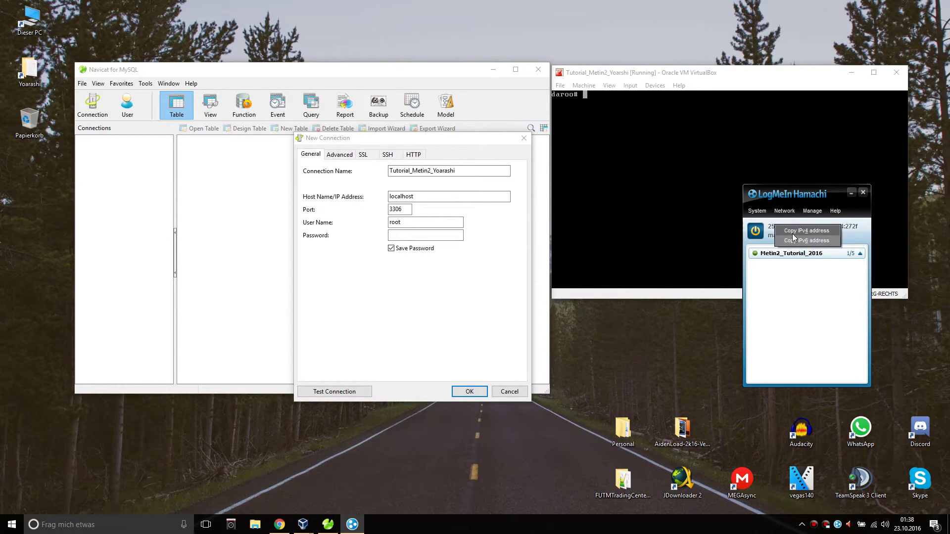
left_click(792, 232)
left_click(863, 192)
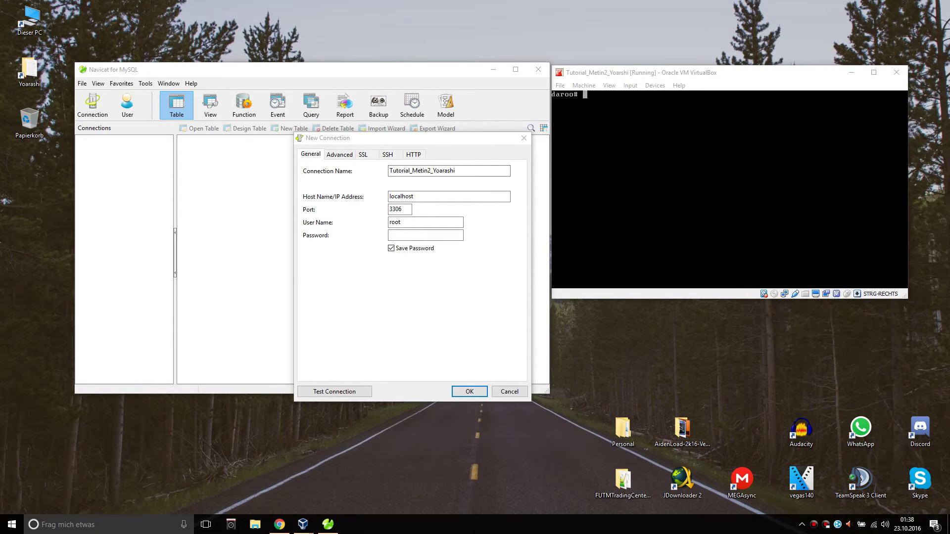
Set the host to 25.36.39.100 with user root and its password, and test successfully.
left_click(369, 191)
key("ctrl+v")
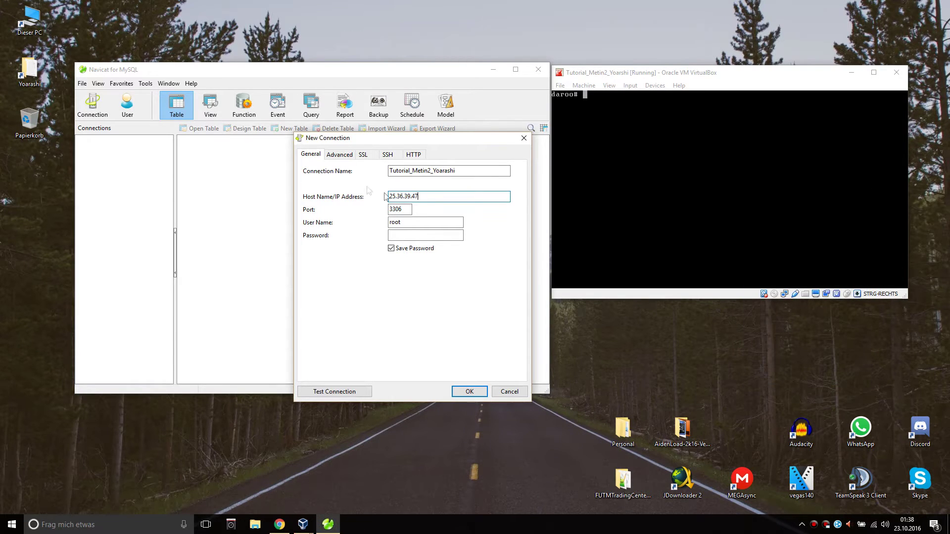
type("100")
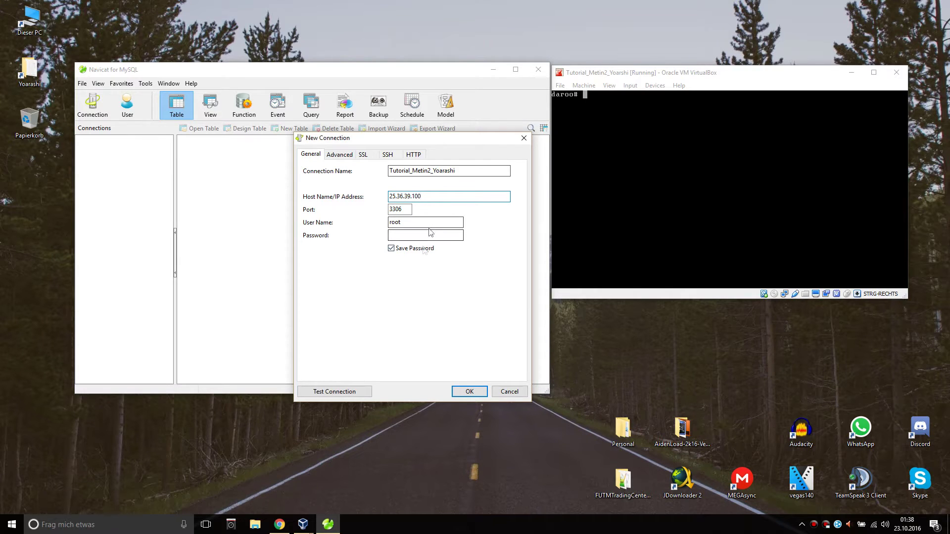
left_click(427, 221)
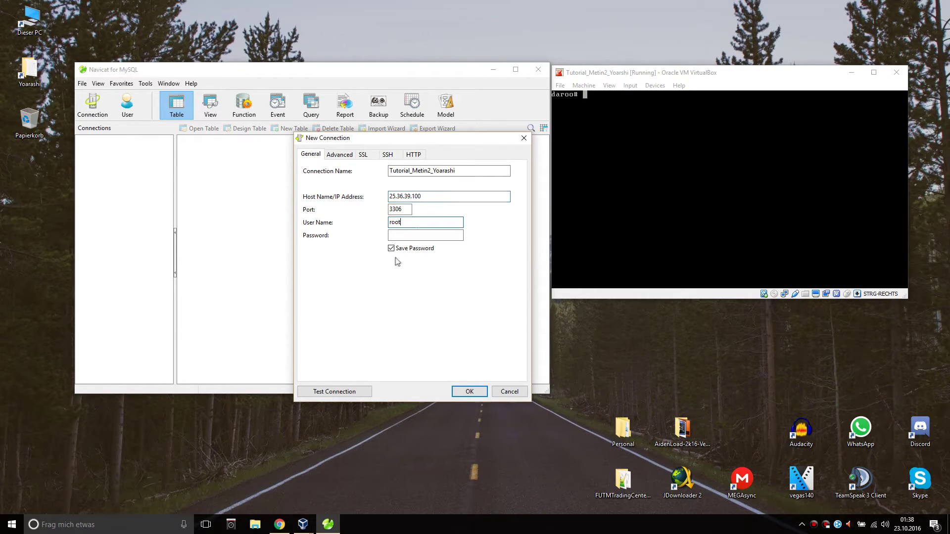
left_click(426, 235)
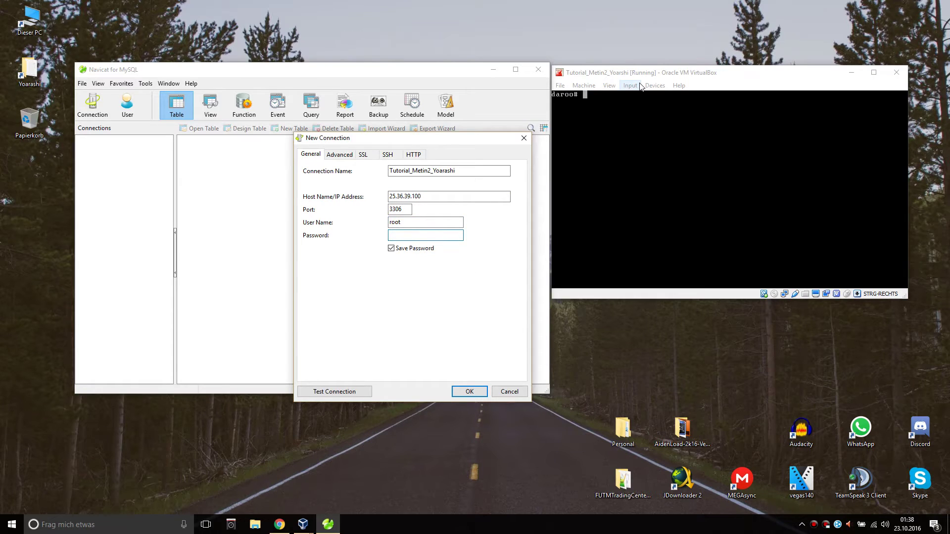
left_click(316, 391)
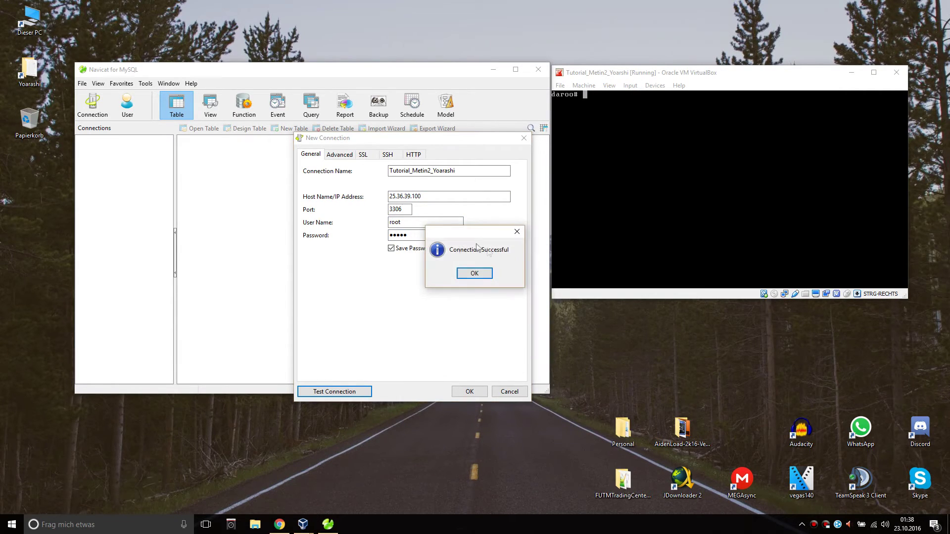
left_click(487, 274)
Save the connection, open it, and browse the account database's table data.
left_click(477, 390)
double_click(136, 141)
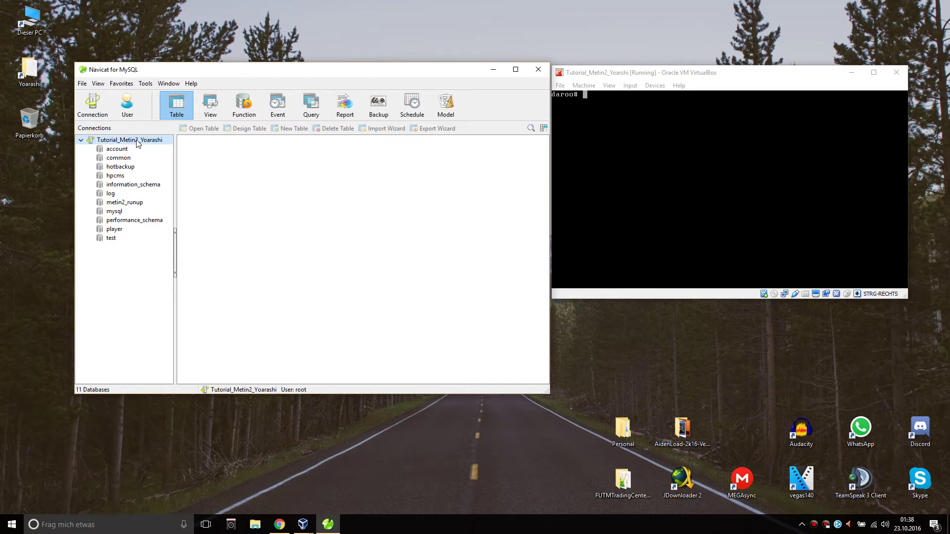
left_click(112, 149)
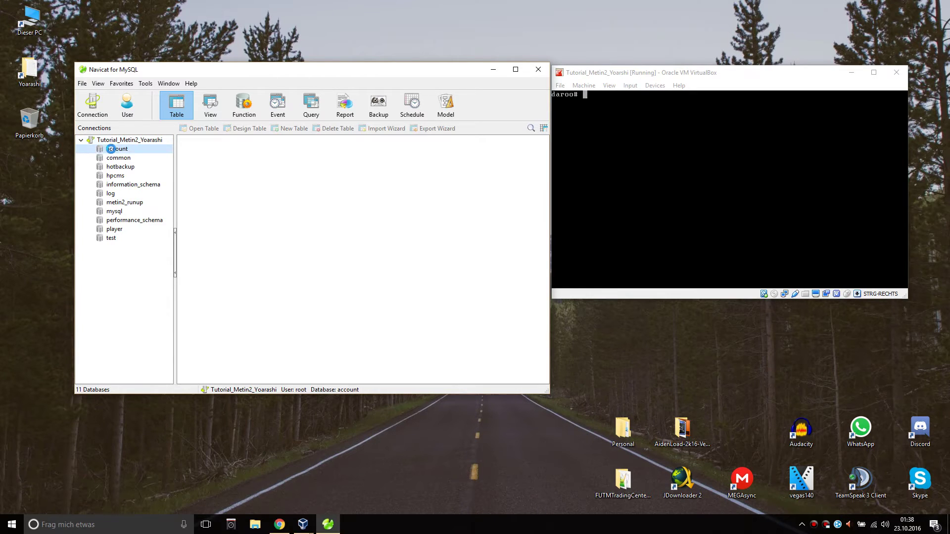
double_click(112, 149)
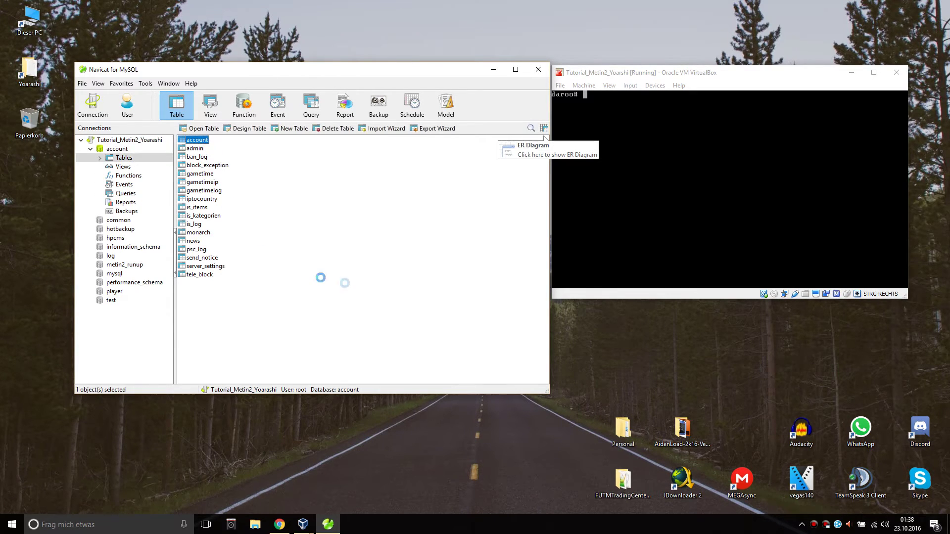
left_click(490, 204)
left_click(216, 60)
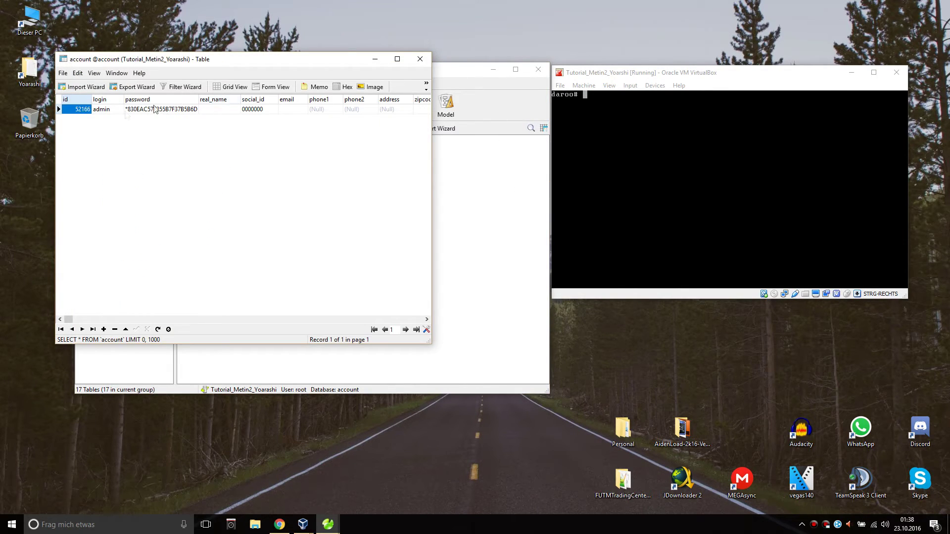
left_click(420, 59)
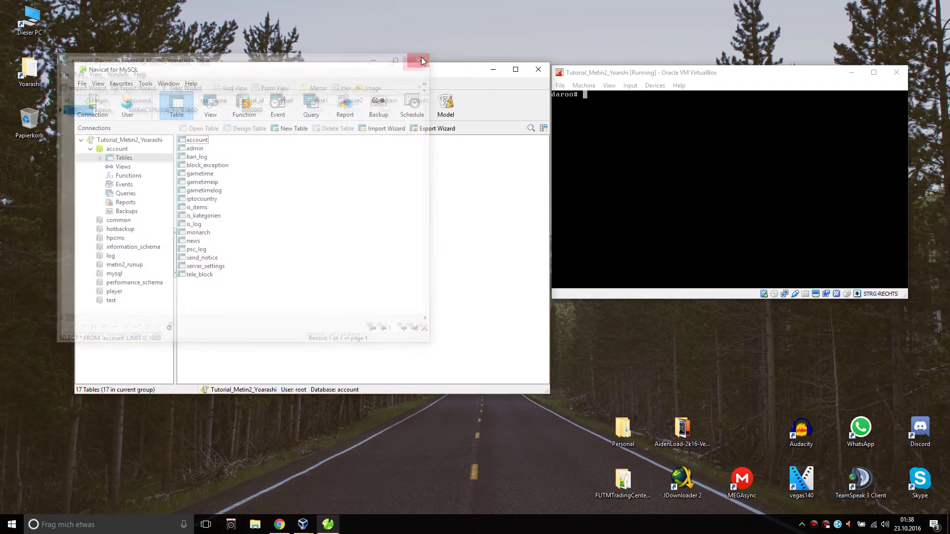
left_click(91, 149)
Open the player database and view the item and item_proto table data.
double_click(115, 229)
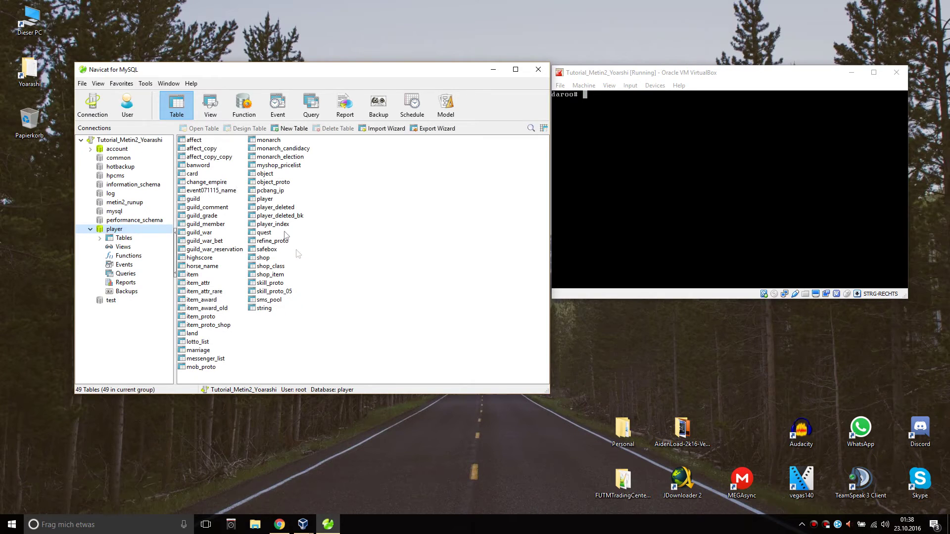
double_click(193, 275)
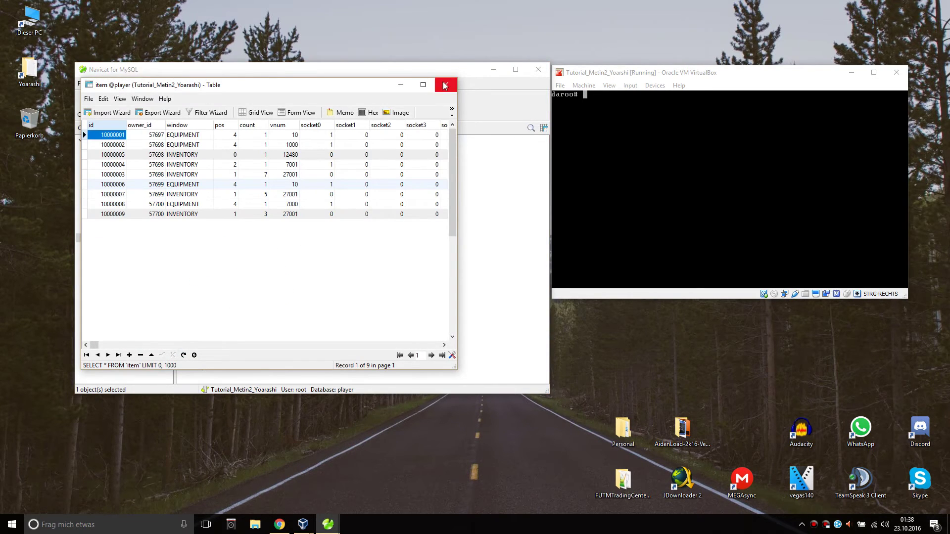
left_click(445, 85)
double_click(212, 317)
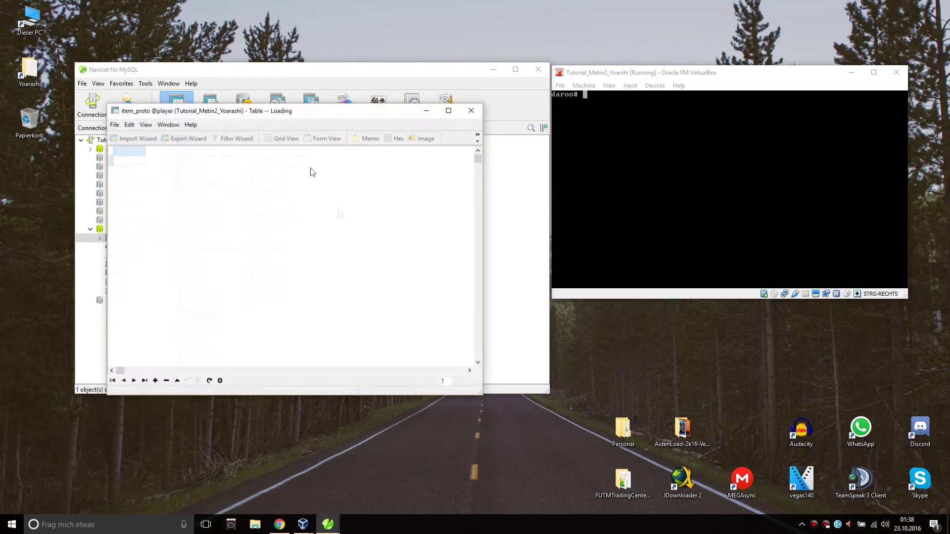
left_click_drag(477, 159, 478, 236)
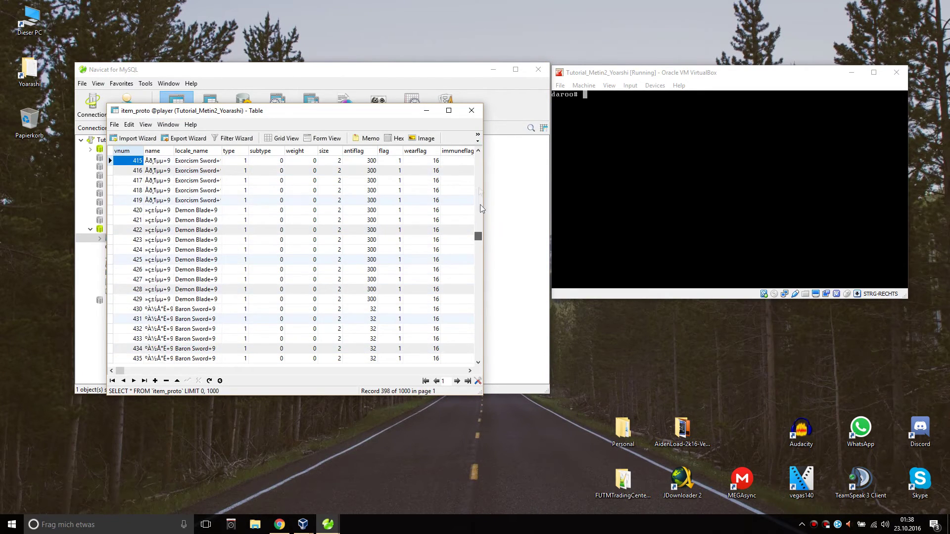
left_click(472, 111)
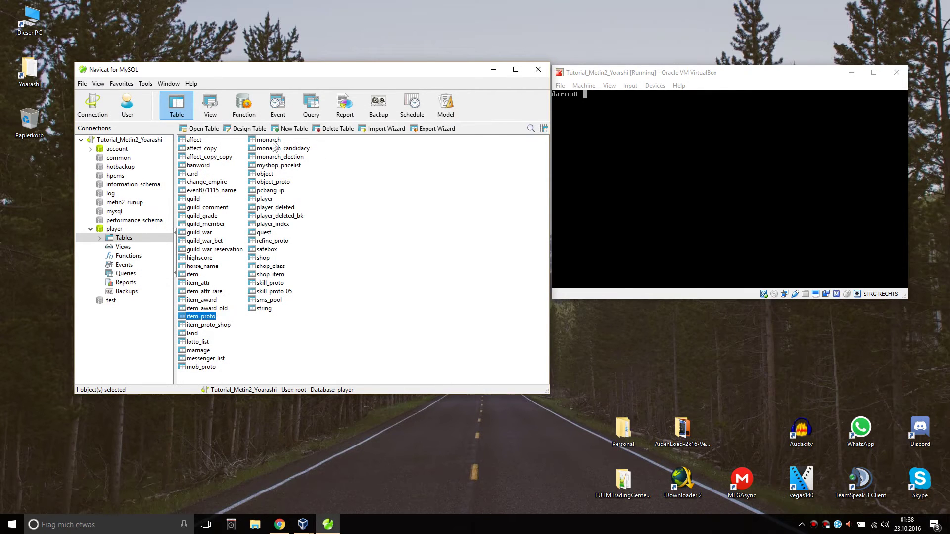
View the mob_proto table data, then exit Navicat.
double_click(206, 368)
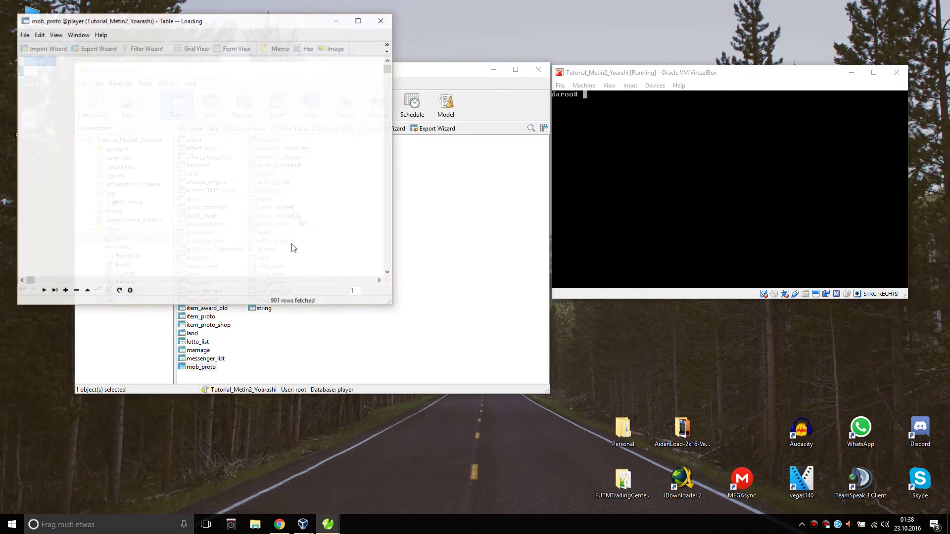
scroll(387, 68, "down", 4)
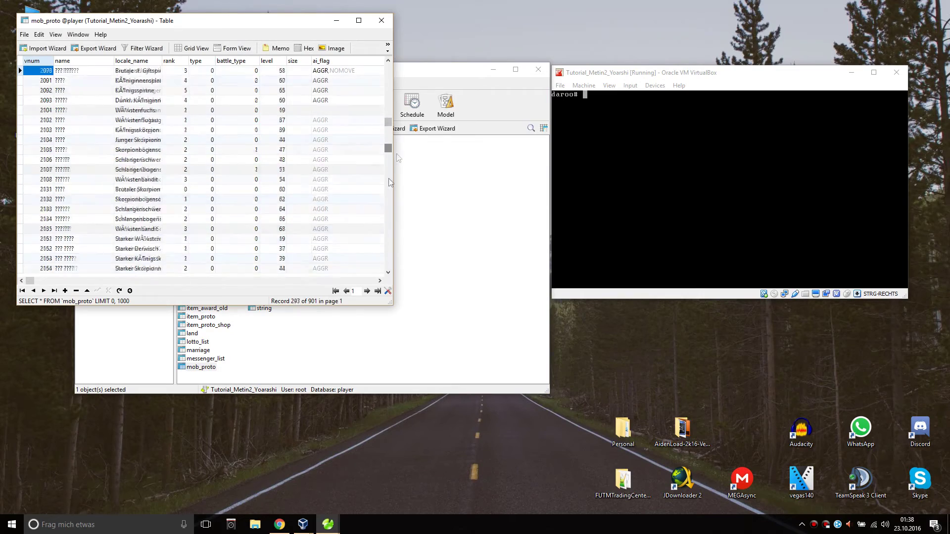
scroll(361, 208, "up", 4)
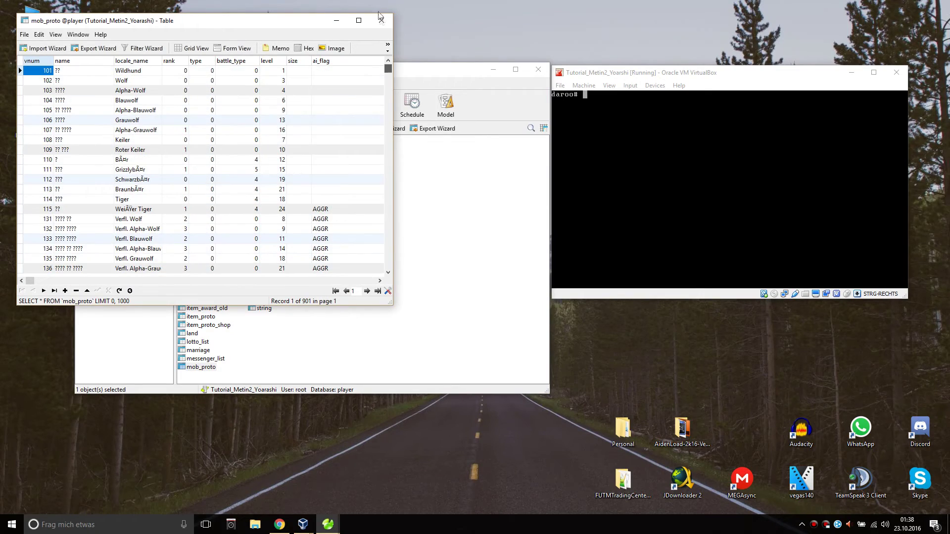
left_click(382, 20)
left_click(358, 253)
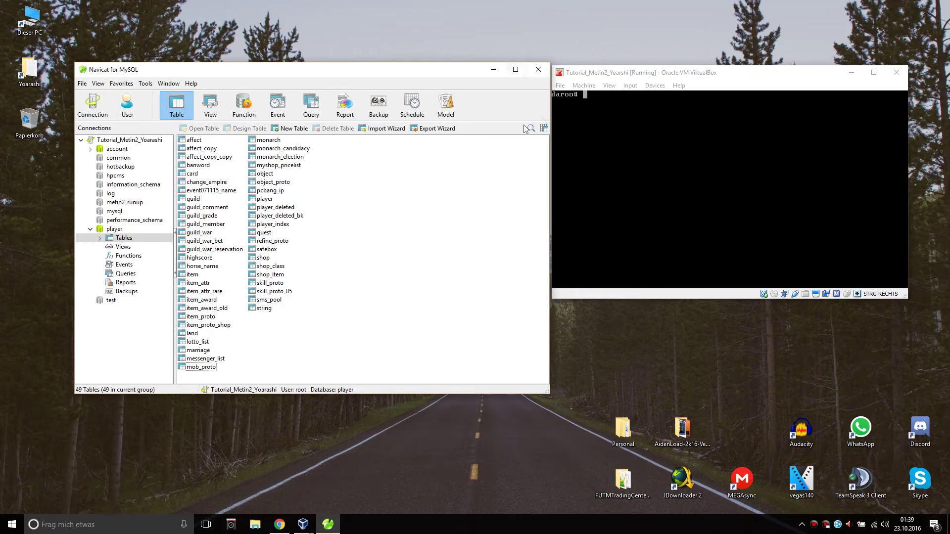
left_click(530, 73)
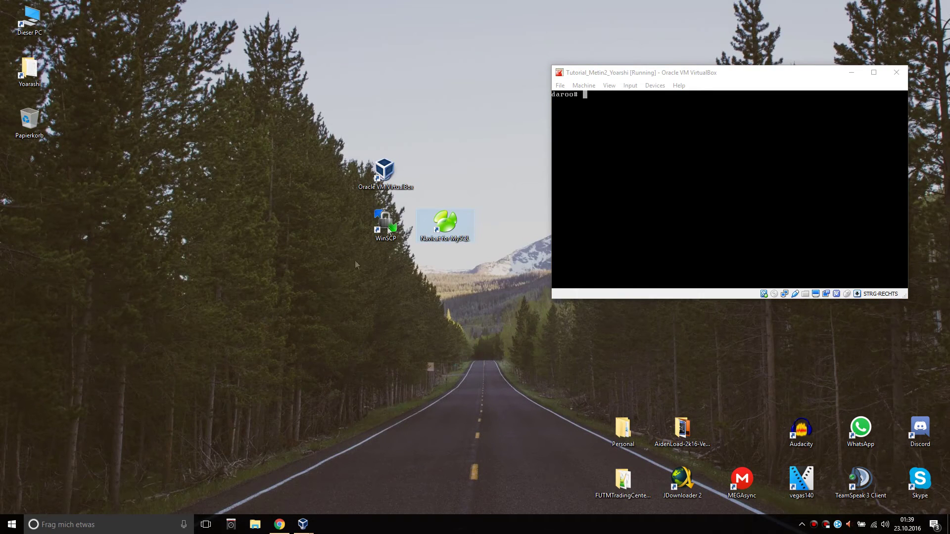
Launch WinSCP, keep the SFTP protocol, and enter host 25.36.39.100.
double_click(388, 227)
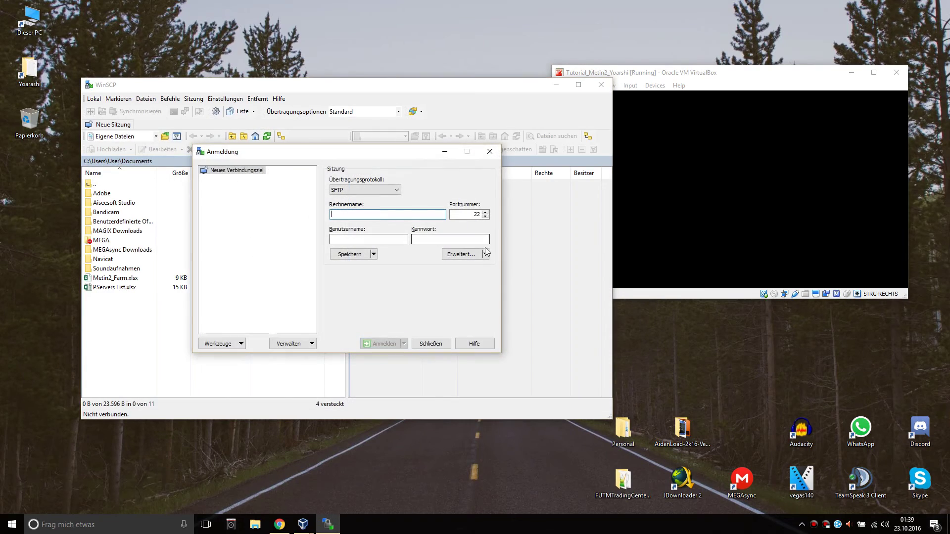
left_click_drag(427, 154, 383, 162)
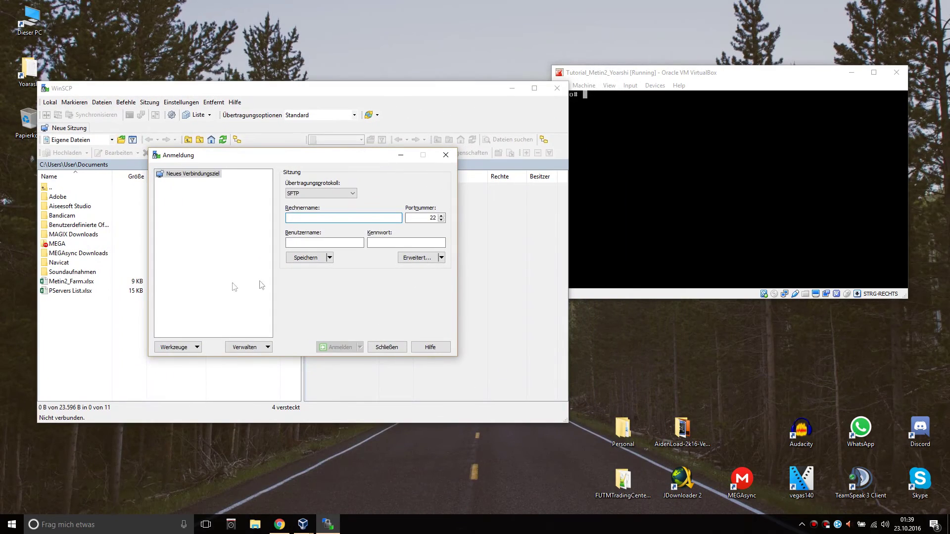
left_click(296, 194)
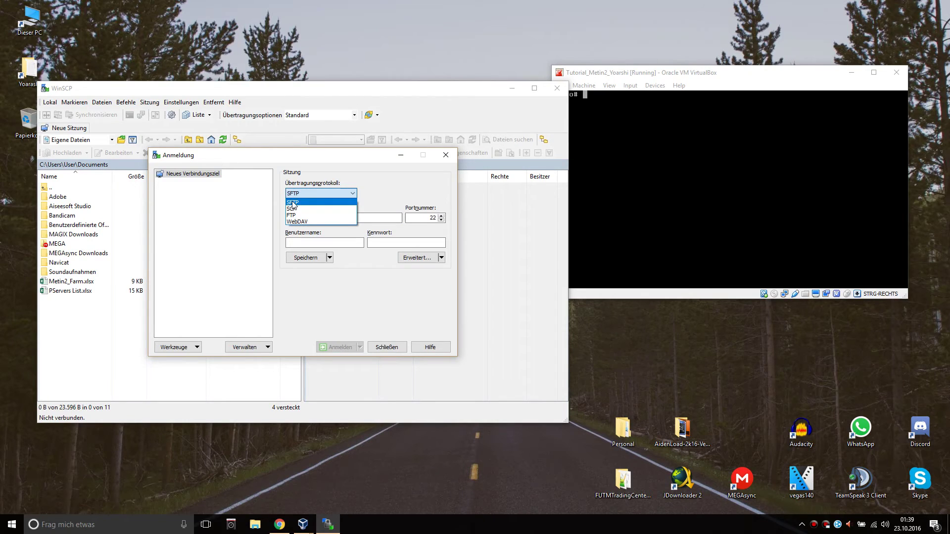
left_click(292, 203)
left_click(326, 217)
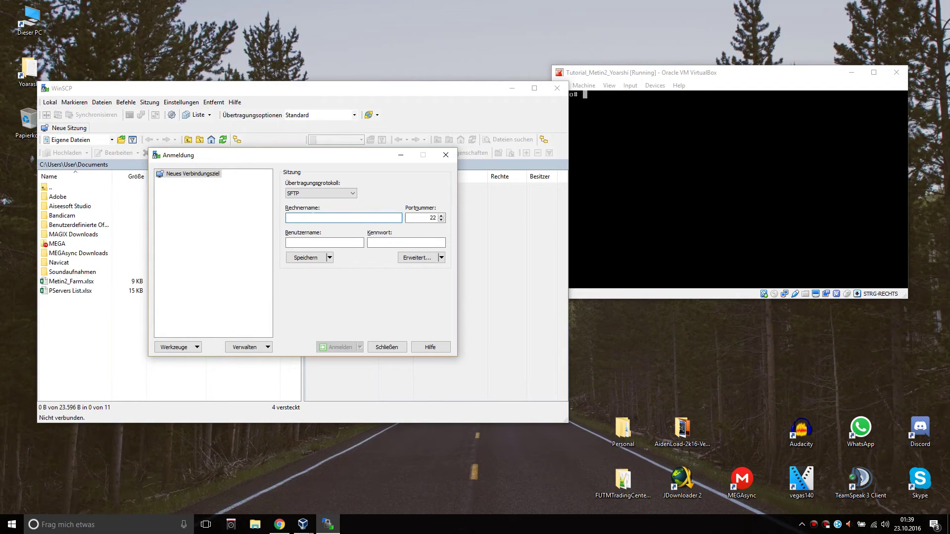
type("25.36.39.47")
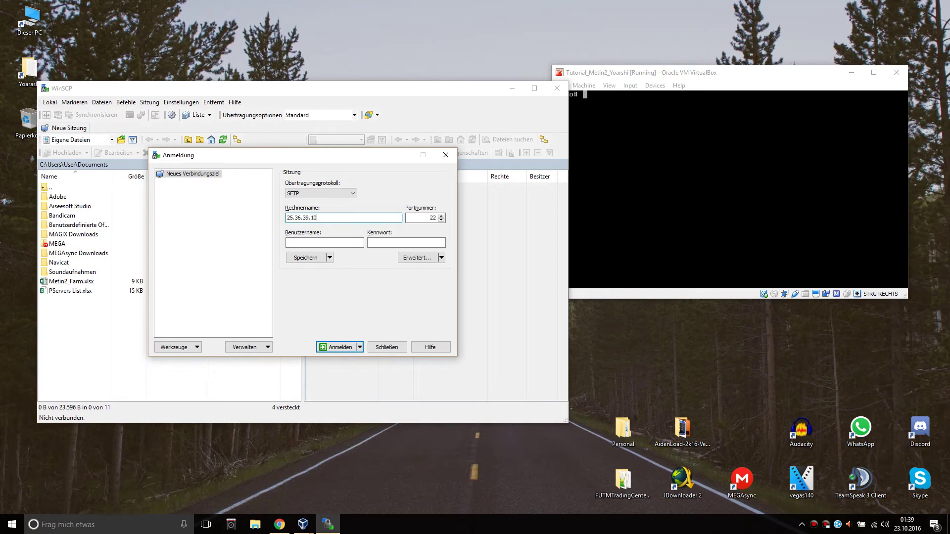
Enter user root and the account password in the login dialog.
left_click(302, 243)
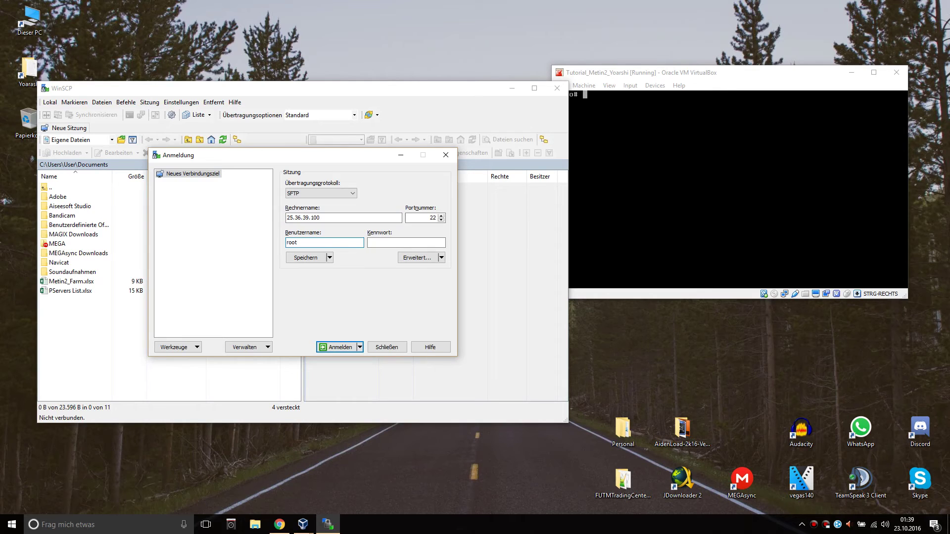
key("Tab")
left_click_drag(592, 73, 617, 86)
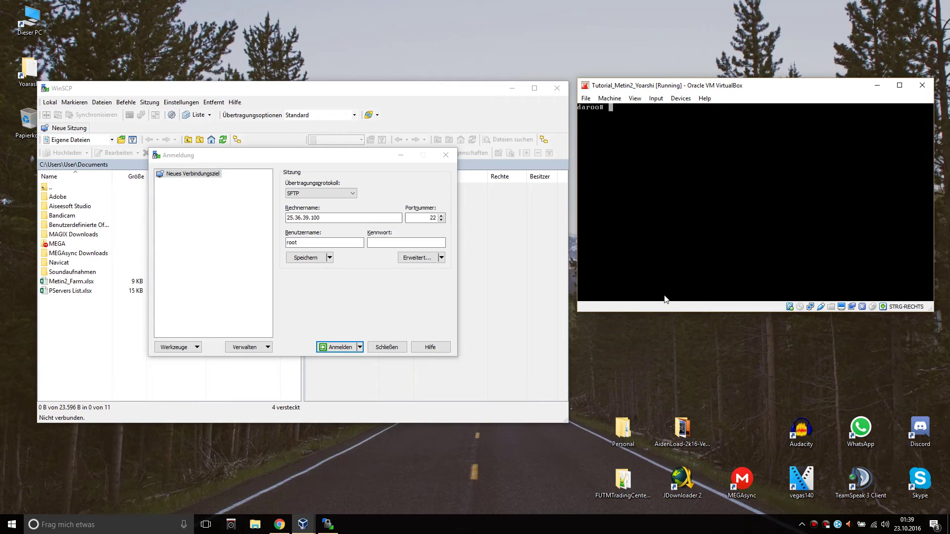
left_click(385, 242)
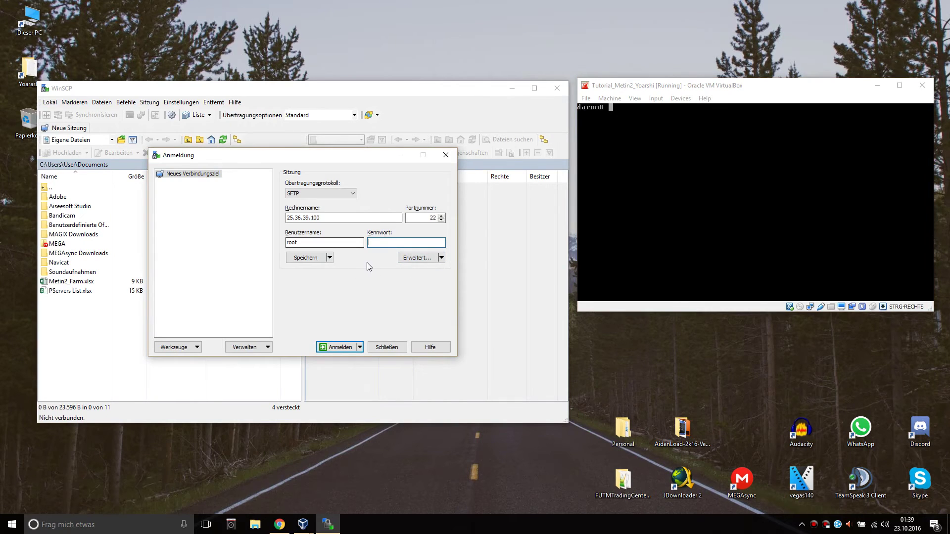
left_click(690, 89)
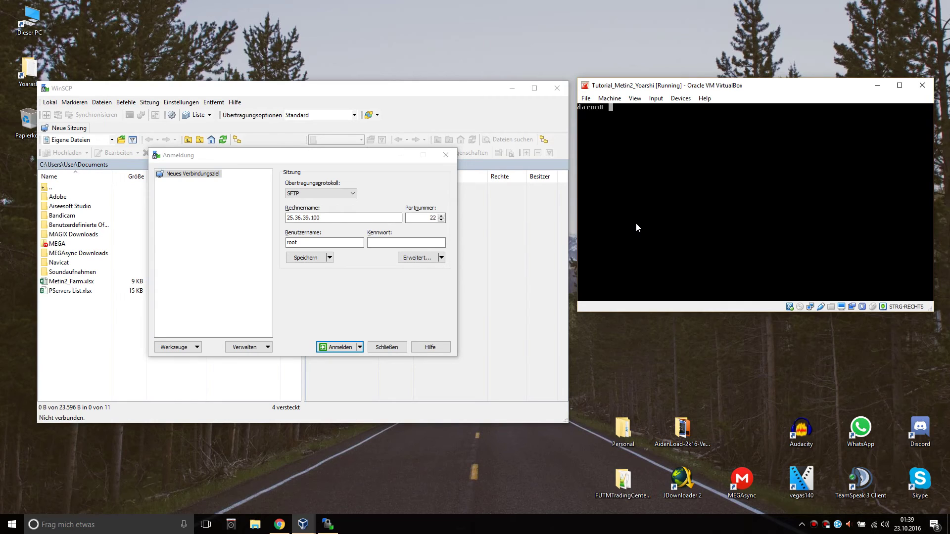
left_click(547, 204)
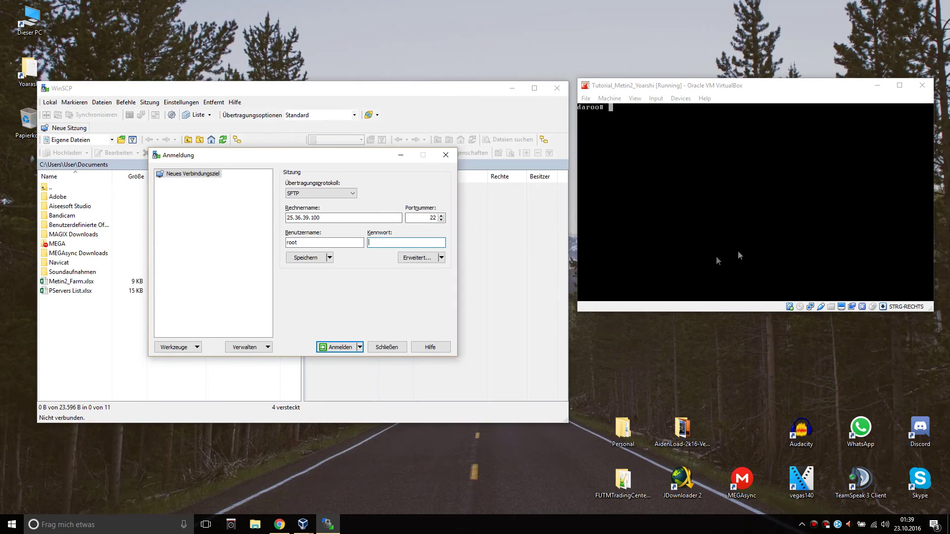
left_click_drag(712, 89, 711, 108)
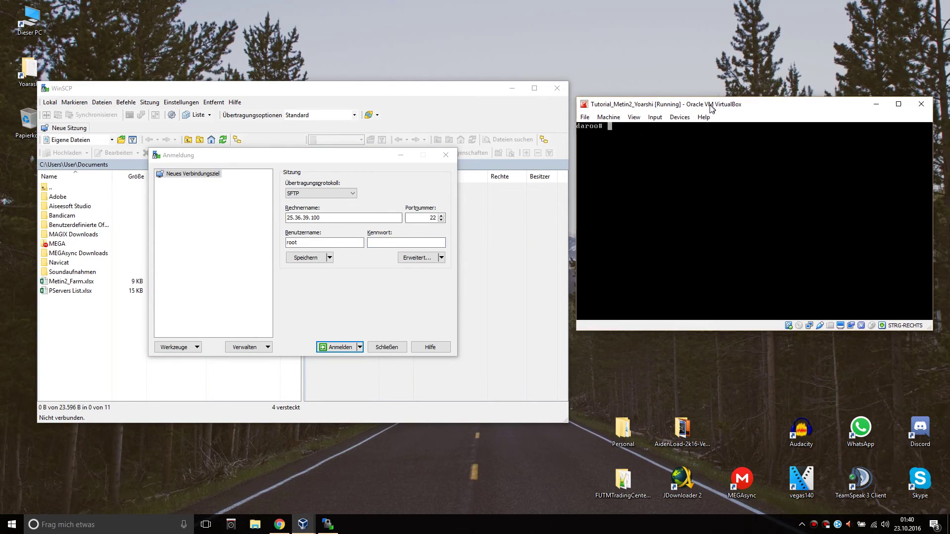
key("alt+Tab")
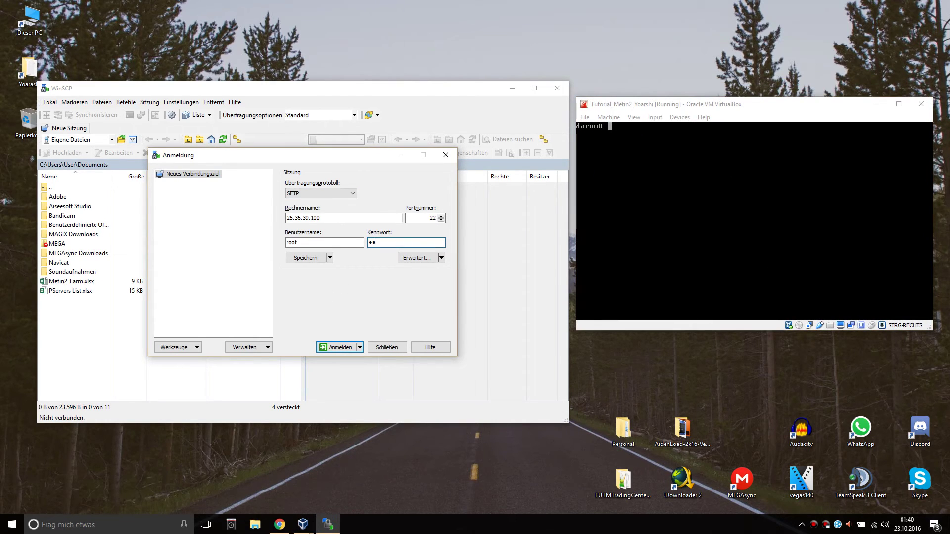
Log in, accept the host key, and browse from / into home/game and channel1.
left_click(340, 347)
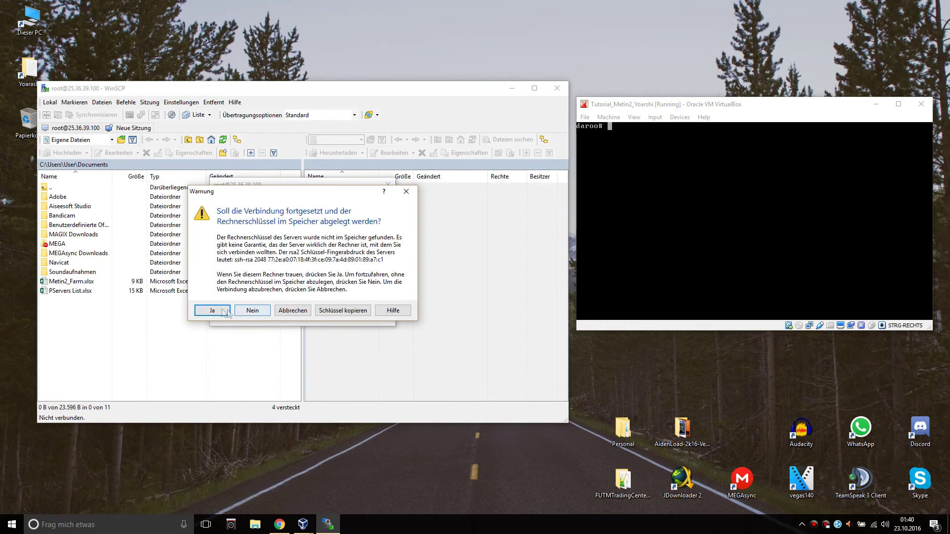
left_click(217, 311)
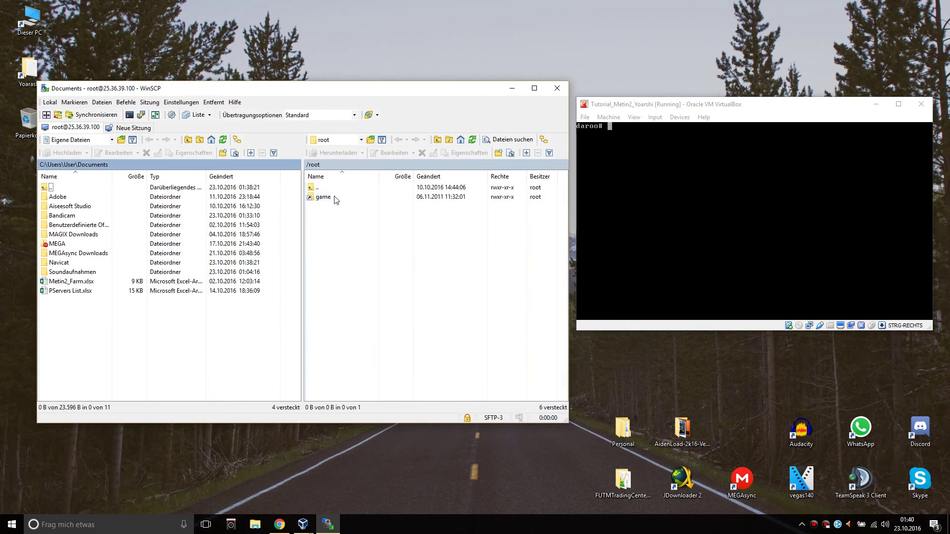
double_click(318, 188)
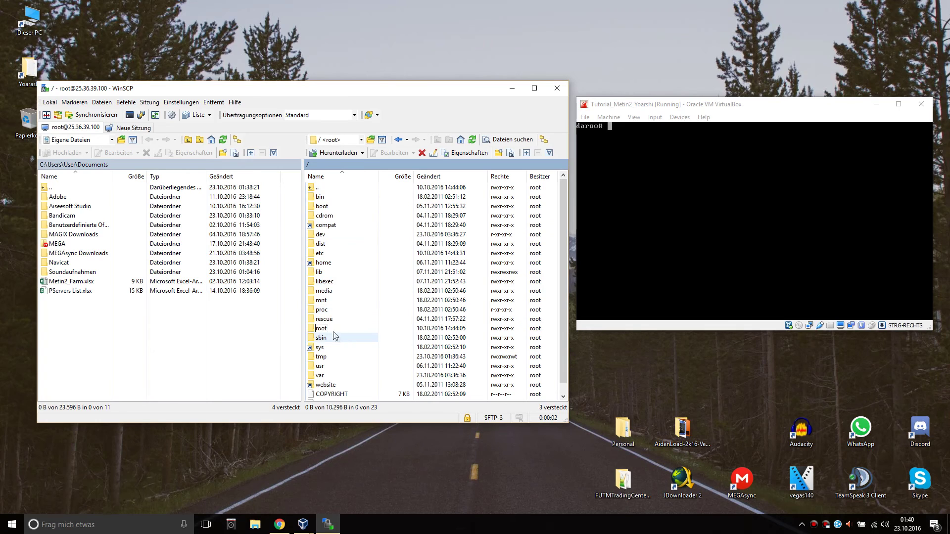
left_click(352, 266)
double_click(352, 268)
double_click(345, 198)
double_click(330, 206)
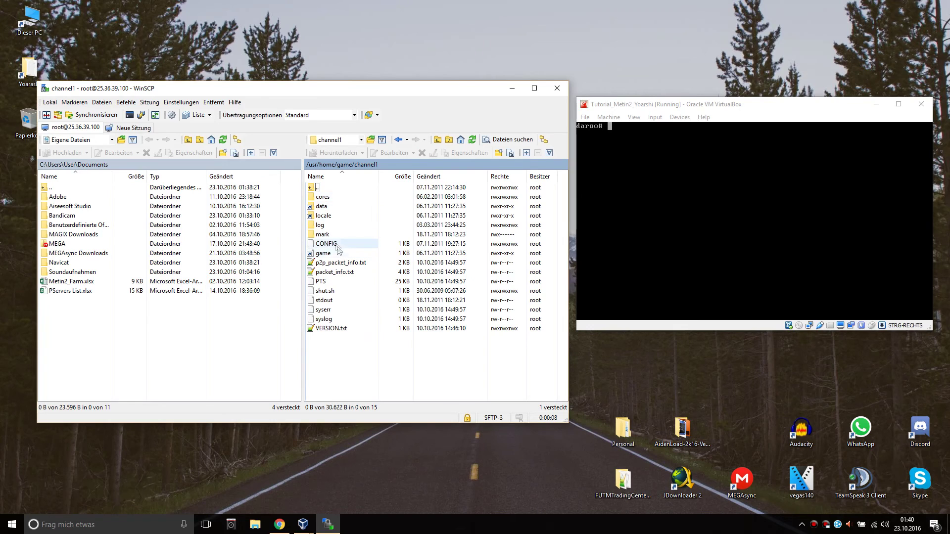
Look into the db and quest folders, then open share/locale/germany.
double_click(320, 187)
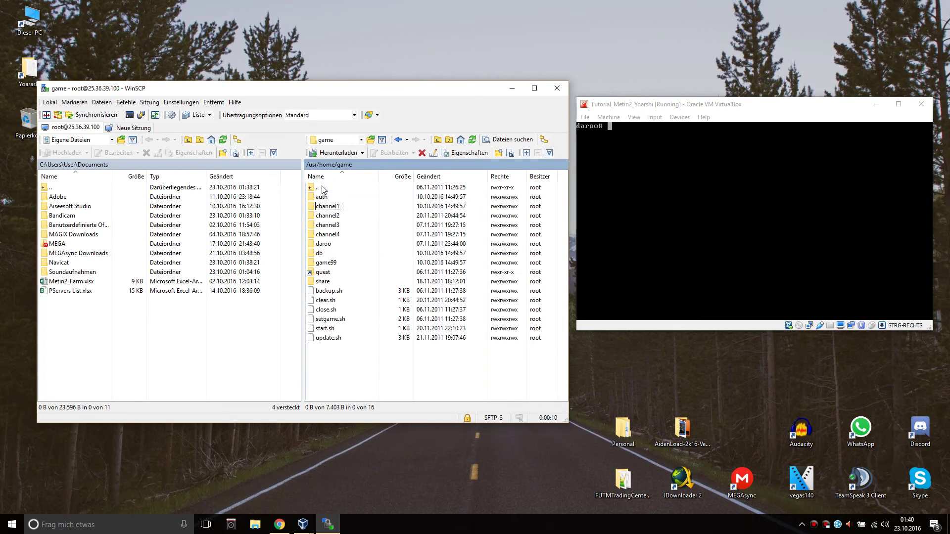
double_click(334, 253)
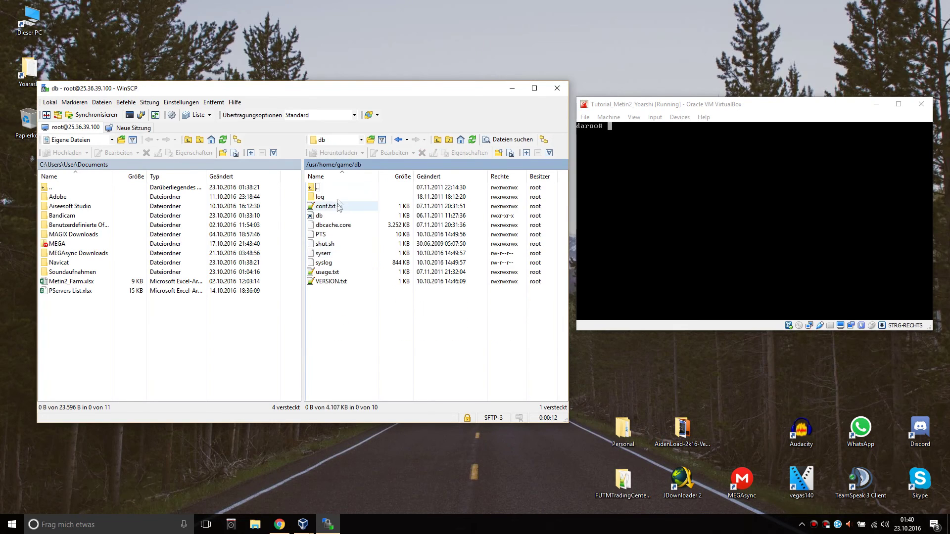
double_click(341, 187)
double_click(344, 272)
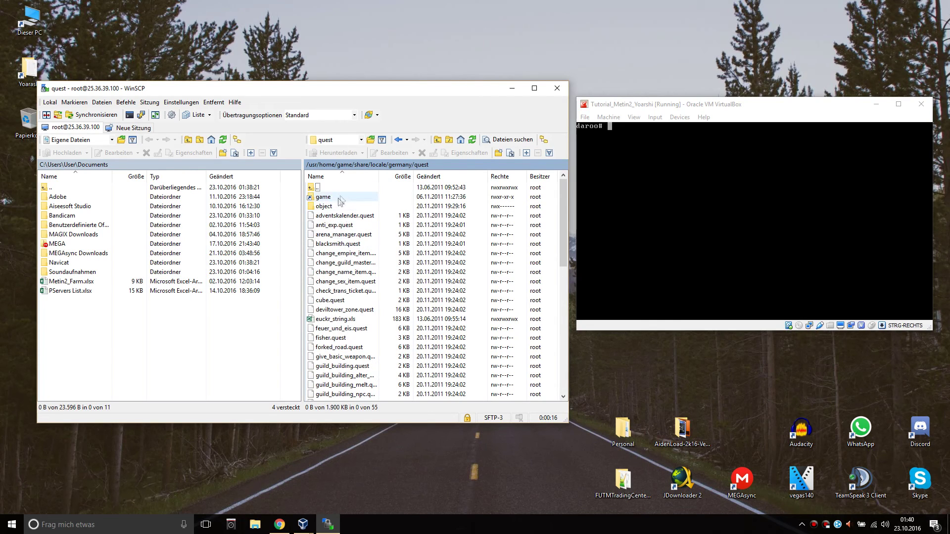
double_click(343, 195)
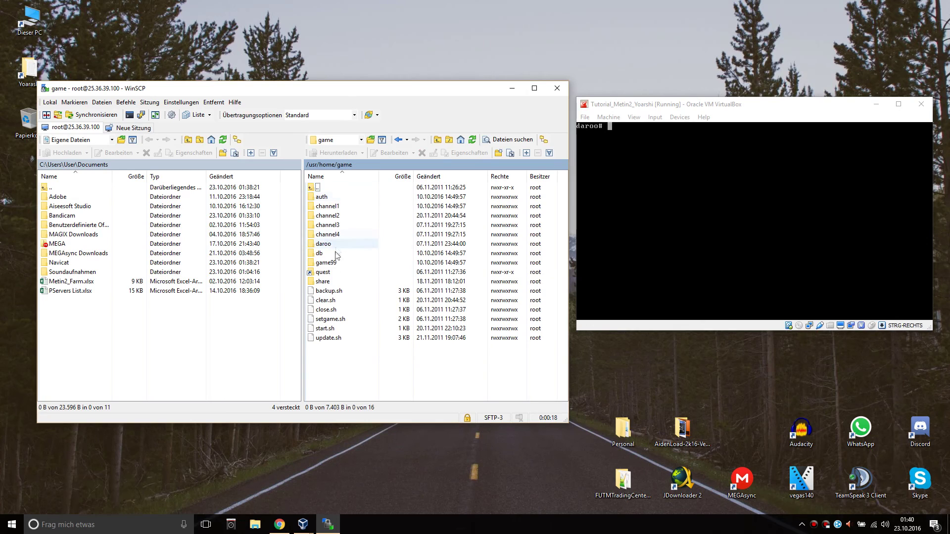
double_click(332, 281)
double_click(341, 206)
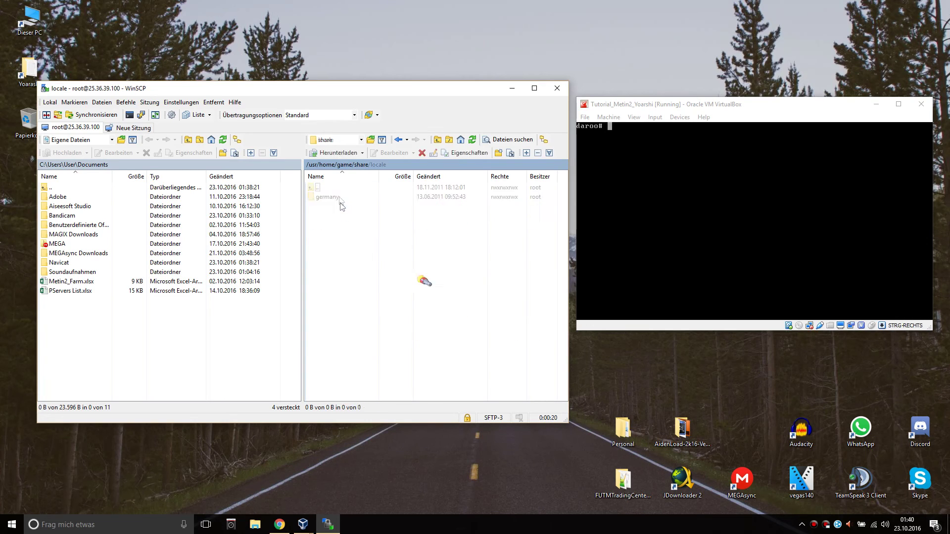
double_click(327, 197)
double_click(328, 197)
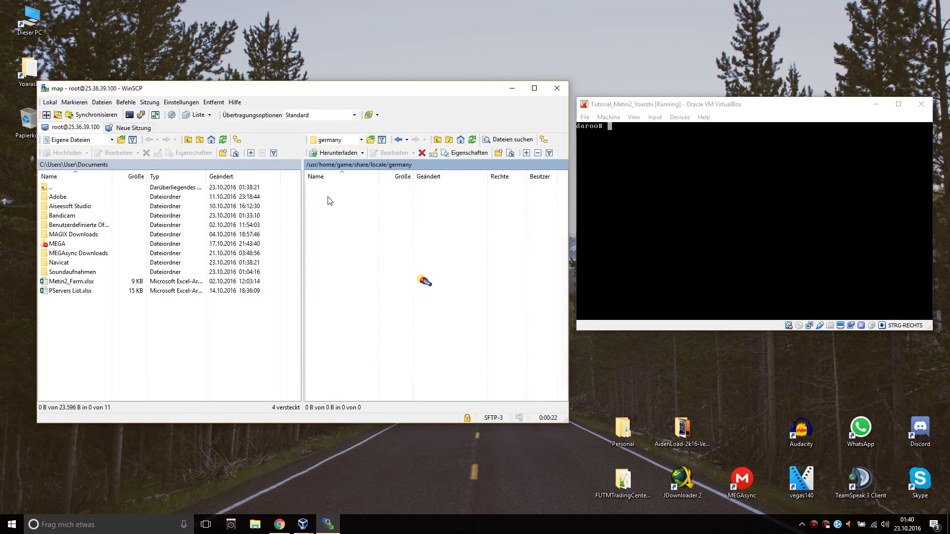
double_click(334, 188)
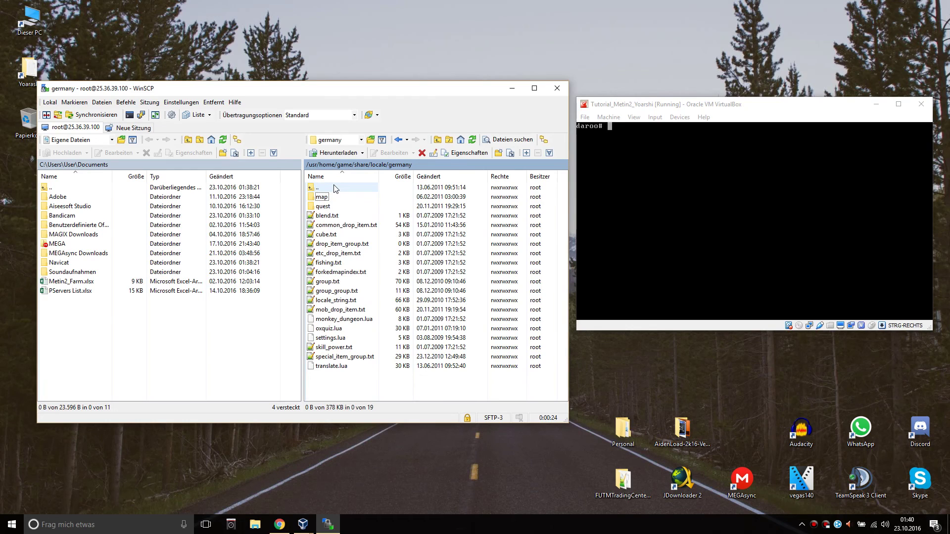
Close the WinSCP window to get the end-session confirmation.
left_click(557, 89)
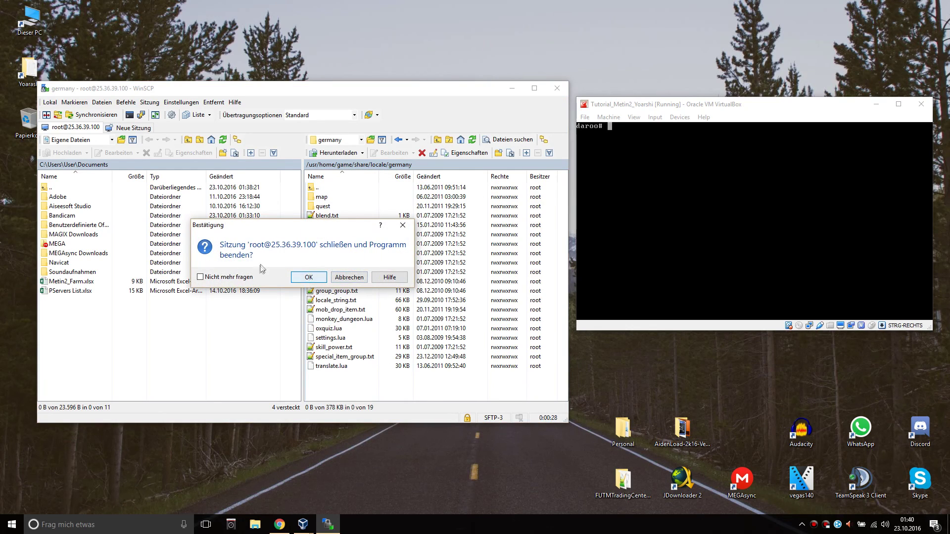